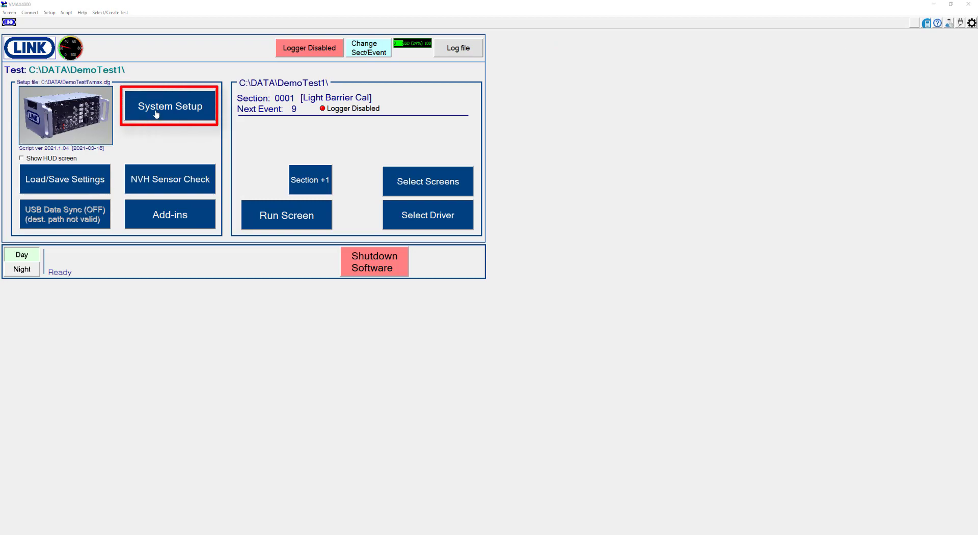
# - Open the CAN channel settings in System Setup and look through the channel list to its end
pyautogui.click(156, 114)
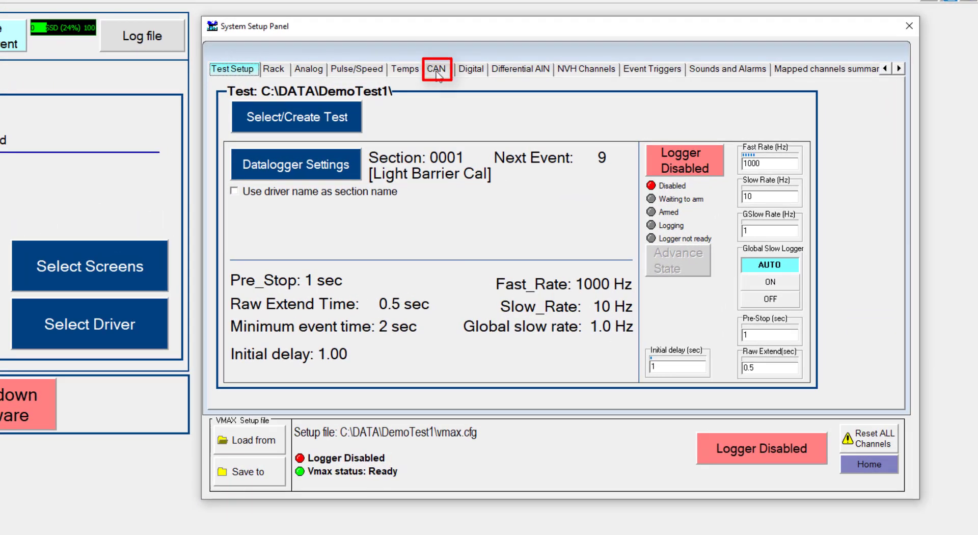
pyautogui.click(437, 72)
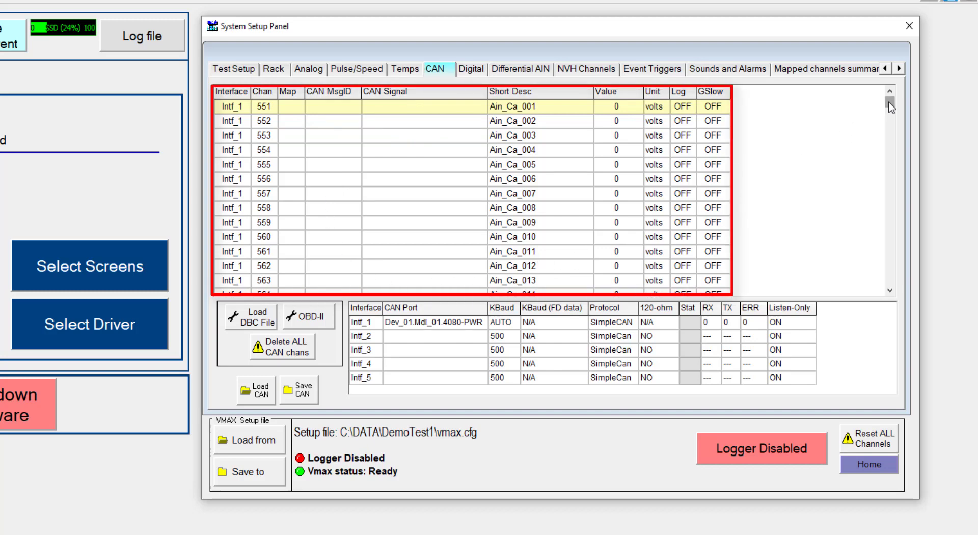
pyautogui.moveTo(890, 106)
pyautogui.mouseDown()
pyautogui.moveTo(954, 148)
pyautogui.moveTo(917, 230)
pyautogui.moveTo(910, 302)
pyautogui.mouseUp()
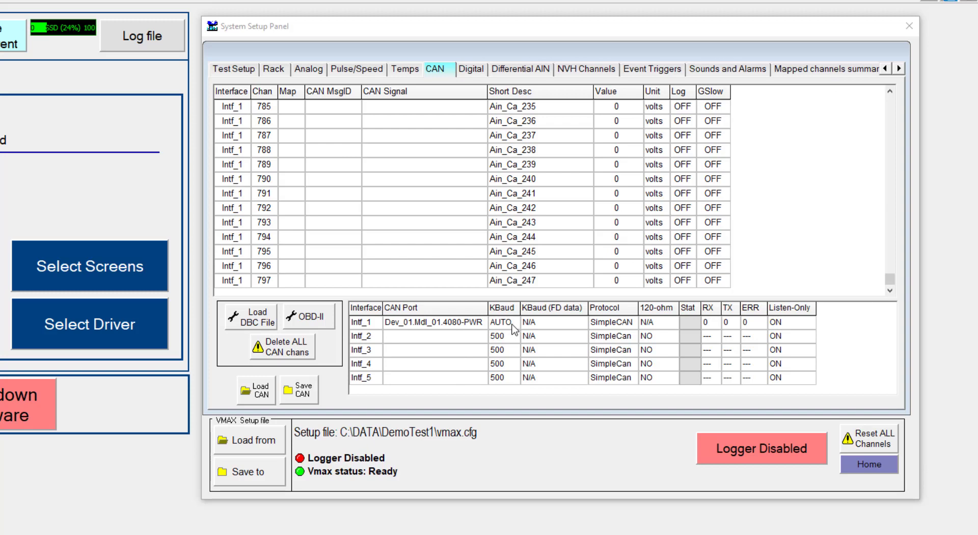
# - Check the protocol choices available for interface Intf_1 without changing it, and return to the start of the channel list
pyautogui.click(615, 326)
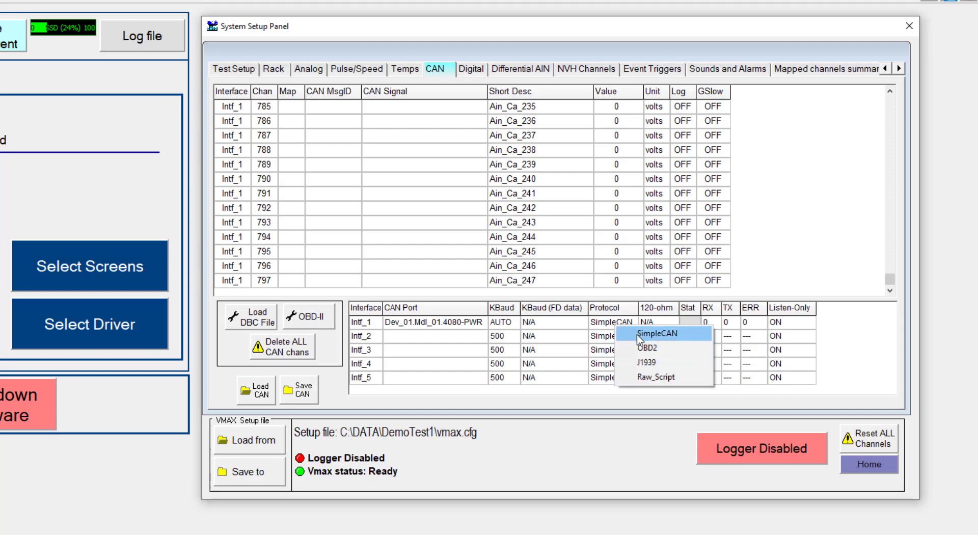
pyautogui.click(540, 339)
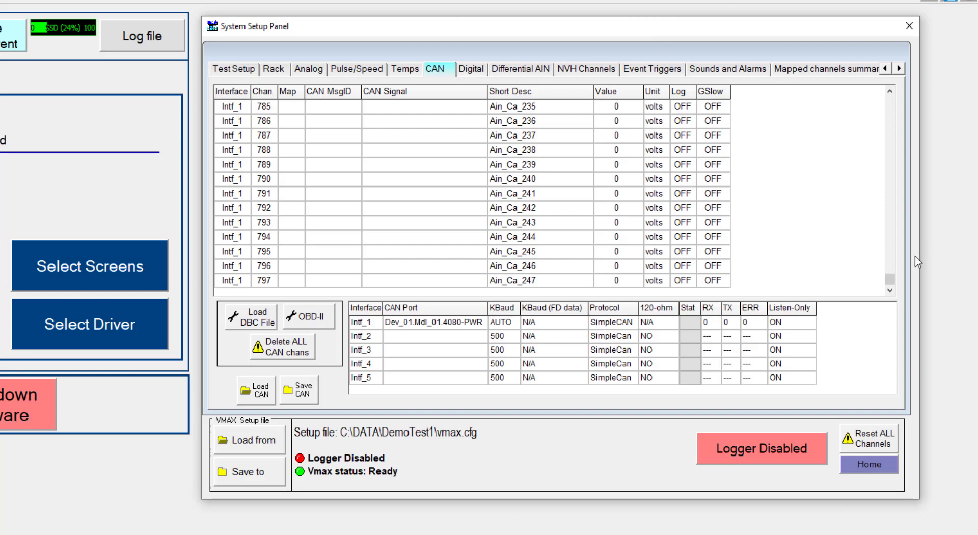
pyautogui.moveTo(889, 280); pyautogui.dragTo(867, 90)
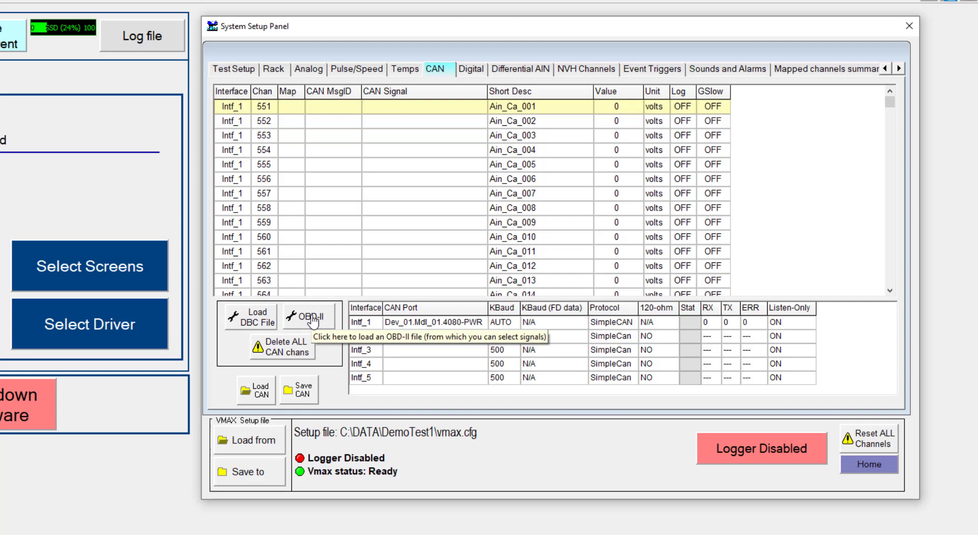
# - Open the OBD-II signal list, place the signal selection tool beside the channel grid and widen its tree to show full signal names
pyautogui.moveTo(330, 34); pyautogui.dragTo(329, 31)
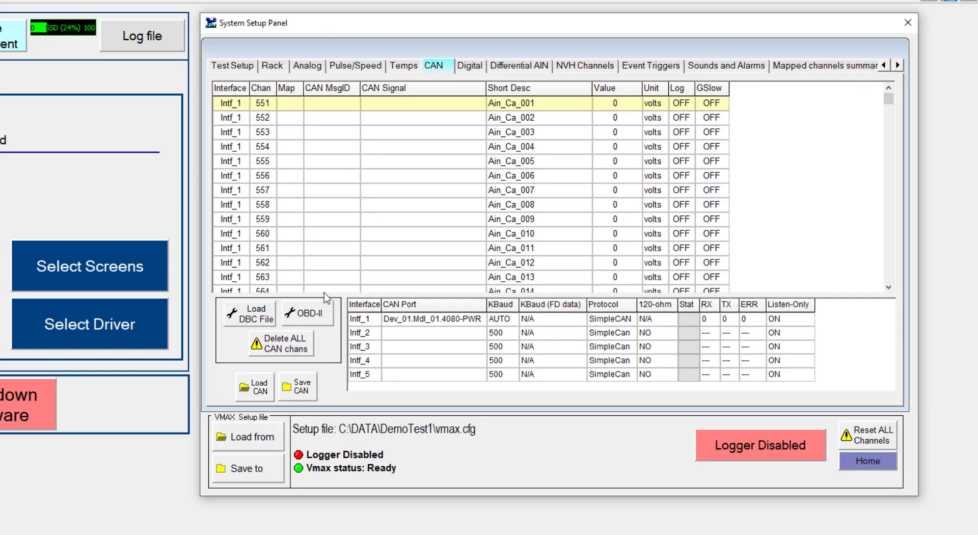
pyautogui.click(316, 319)
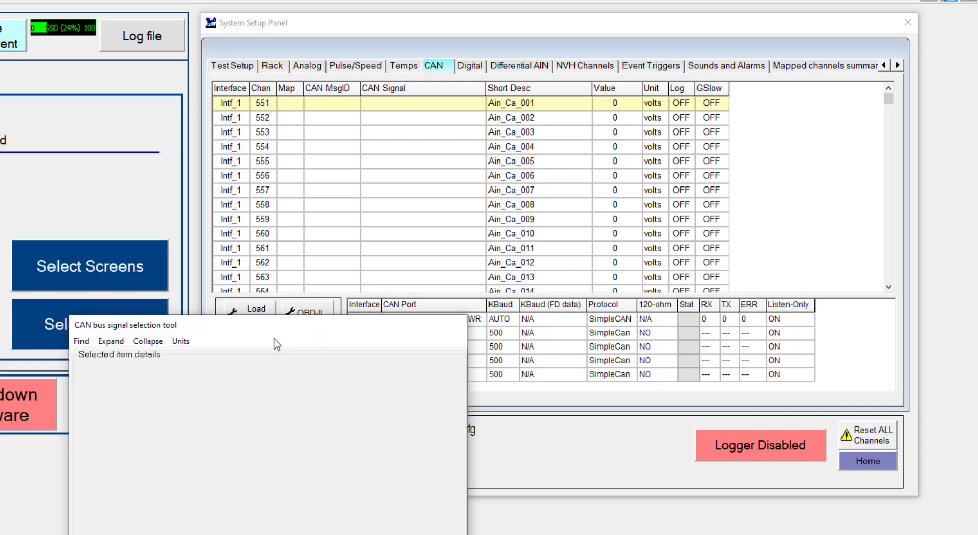
pyautogui.moveTo(120, 388); pyautogui.dragTo(33, 462)
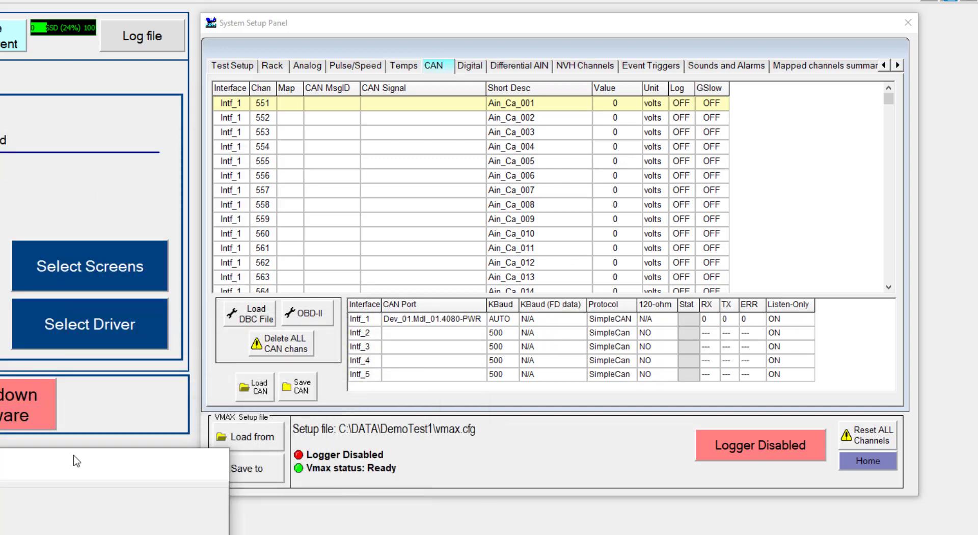
pyautogui.press('Escape')
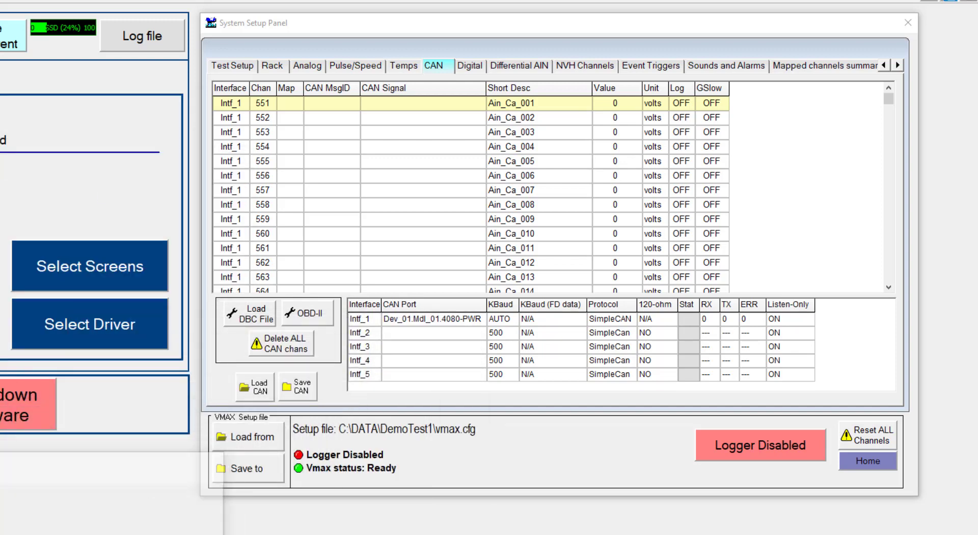
pyautogui.click(289, 315)
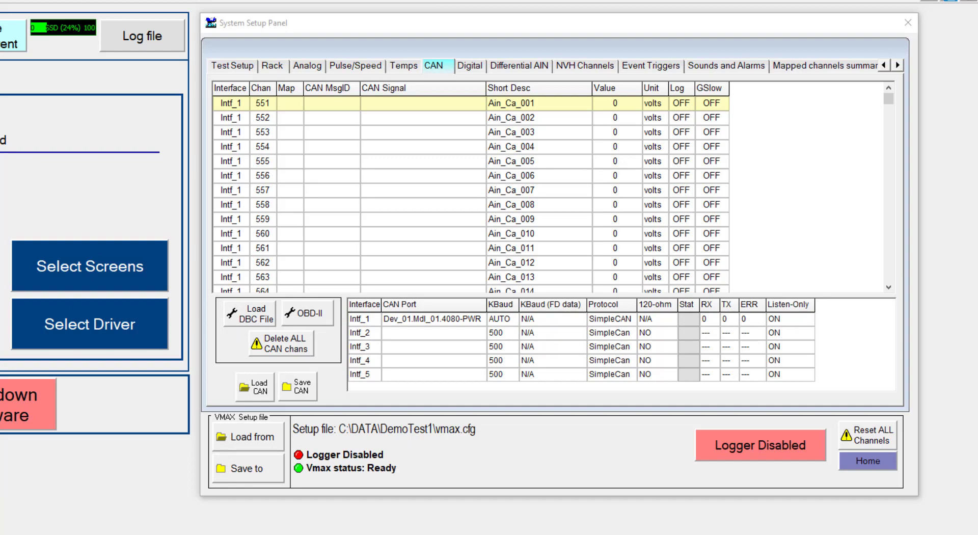
pyautogui.moveTo(128, 352); pyautogui.dragTo(129, 475)
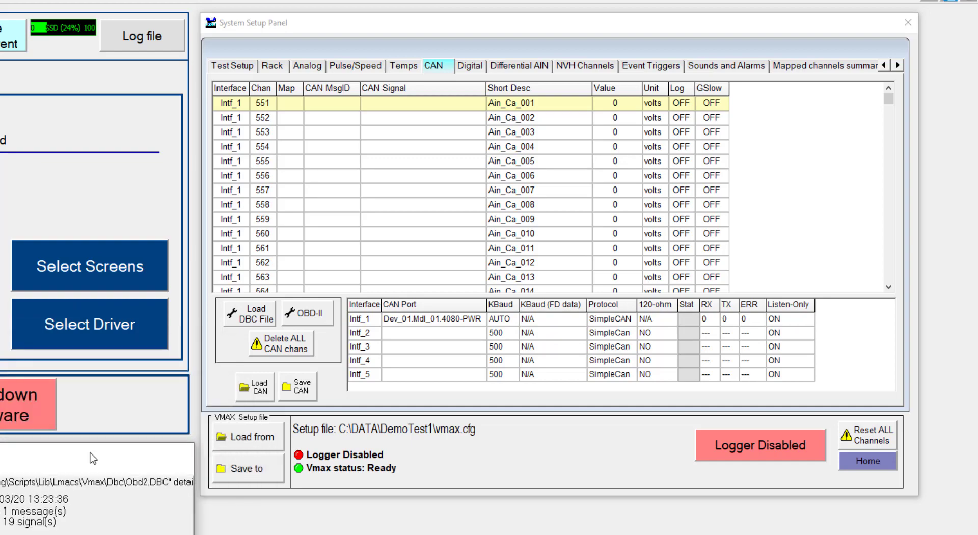
pyautogui.moveTo(90, 453); pyautogui.dragTo(882, 189)
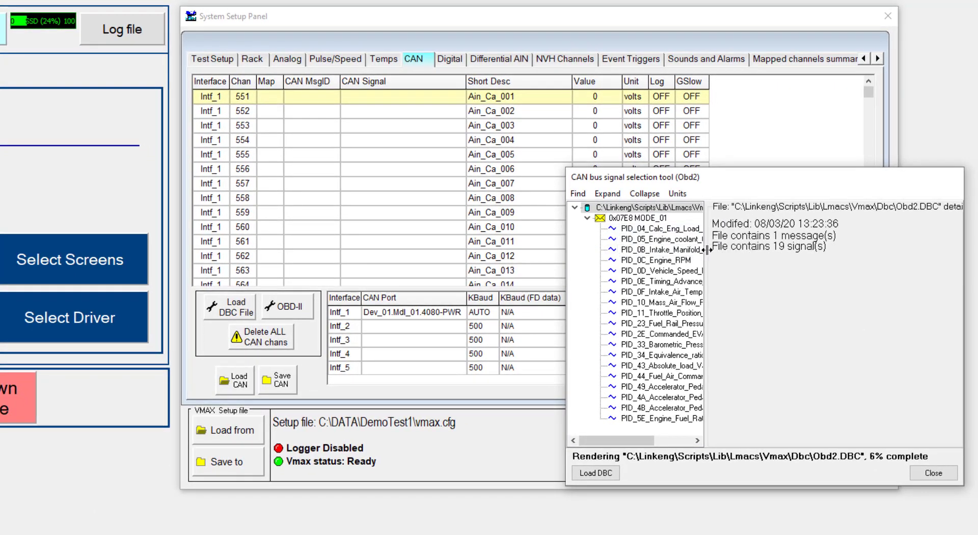
pyautogui.moveTo(707, 250); pyautogui.dragTo(819, 249)
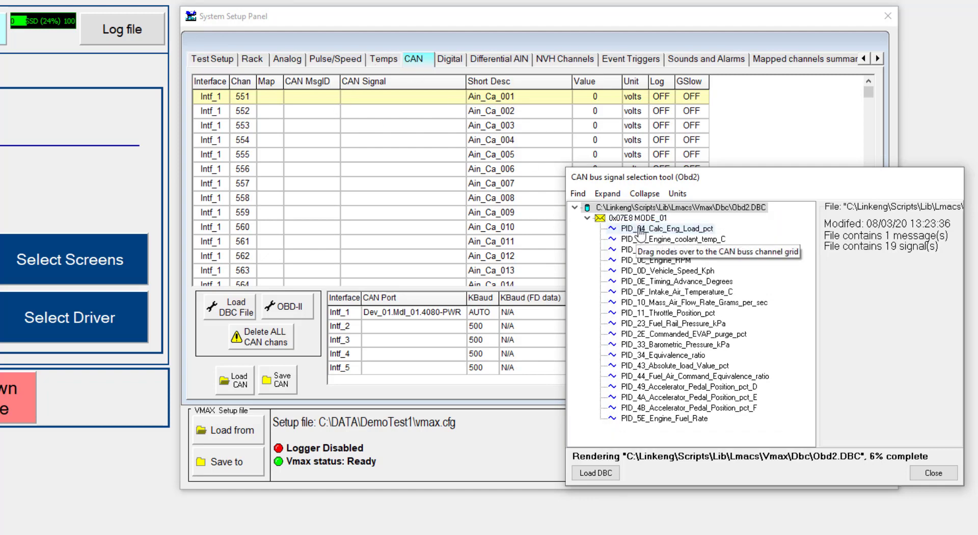
# - Assign the PID_04_Calc_Eng_Load_pct signal to channel 551 and set its log rate to SLOW
pyautogui.moveTo(639, 228); pyautogui.dragTo(307, 98)
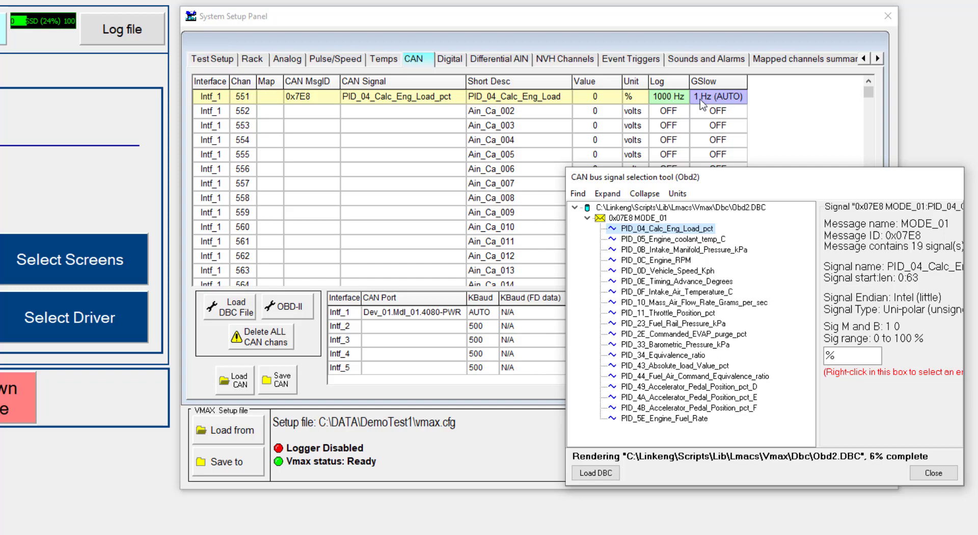
pyautogui.click(668, 99)
pyautogui.click(688, 131)
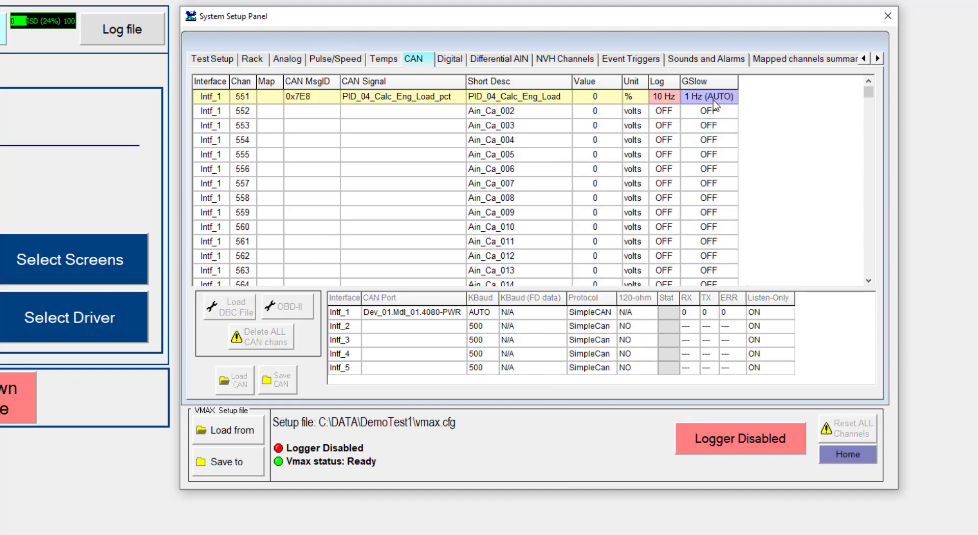
# - Turn GSlow off for channel 551, reselect the SLOW log rate, and turn GSlow back on
pyautogui.click(710, 96)
pyautogui.click(728, 104)
pyautogui.click(651, 96)
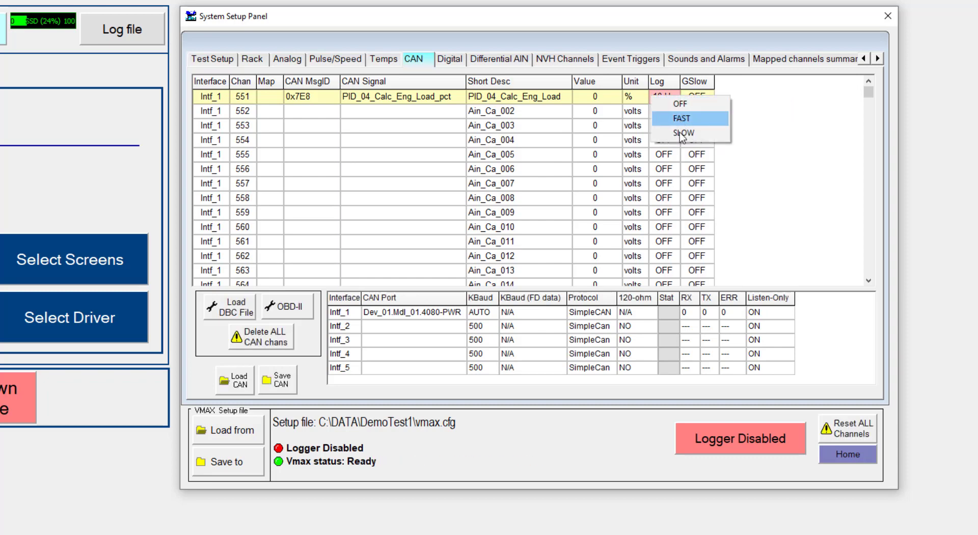
pyautogui.click(681, 118)
pyautogui.click(697, 94)
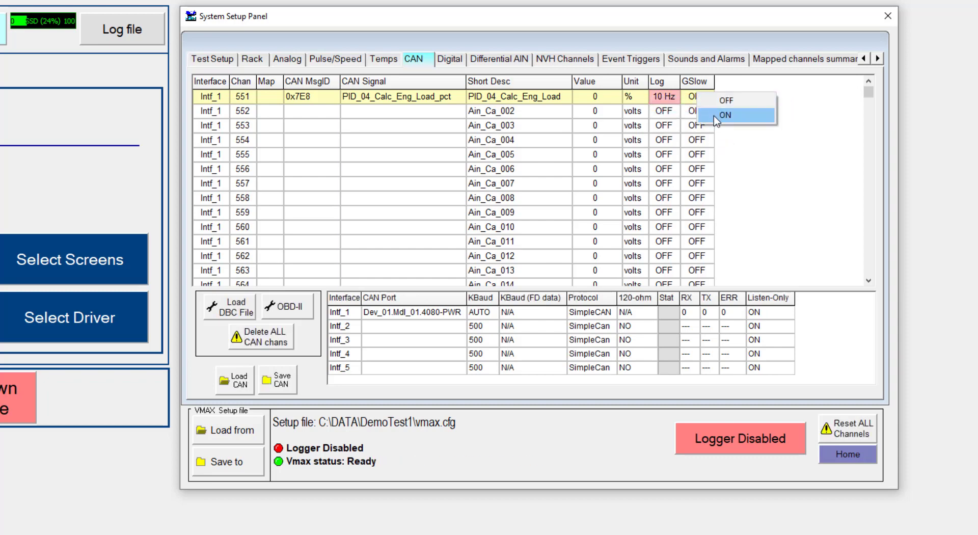
pyautogui.click(719, 115)
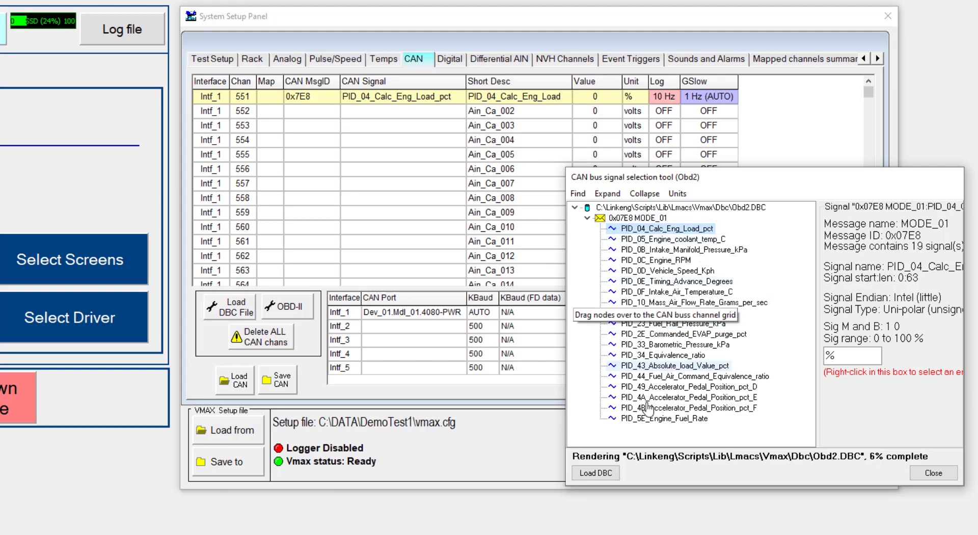
# - Assign all signals of the 0x07E8 MODE_01 message to the CAN channel grid, starting at channel 551
pyautogui.click(634, 218)
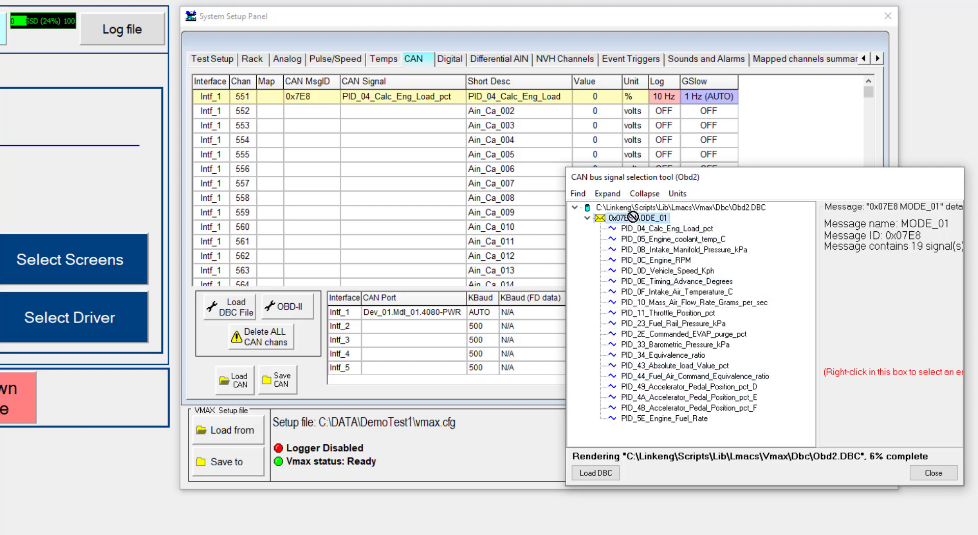
pyautogui.moveTo(633, 218); pyautogui.dragTo(400, 104)
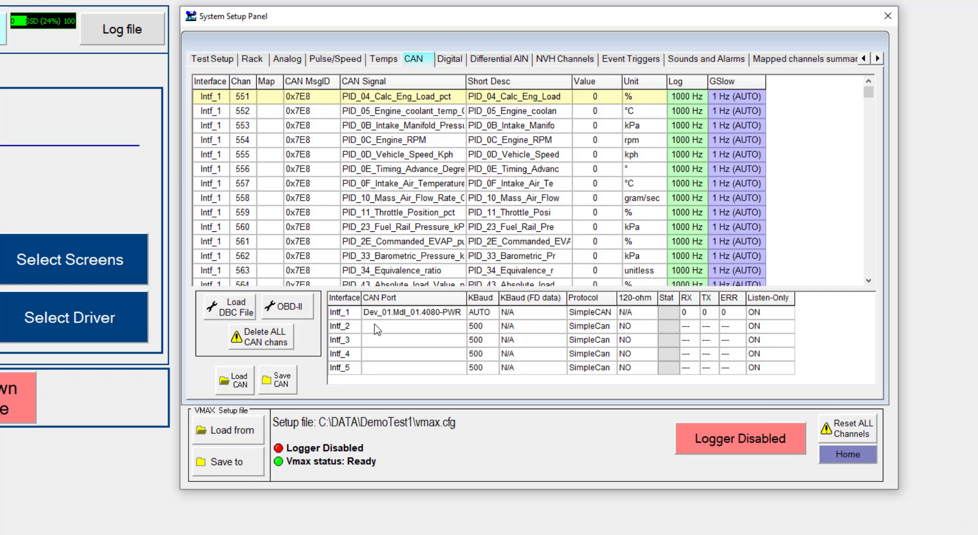
# - Check the interface choices for channel 552 and look through the assigned OBD-II channels
pyautogui.click(212, 114)
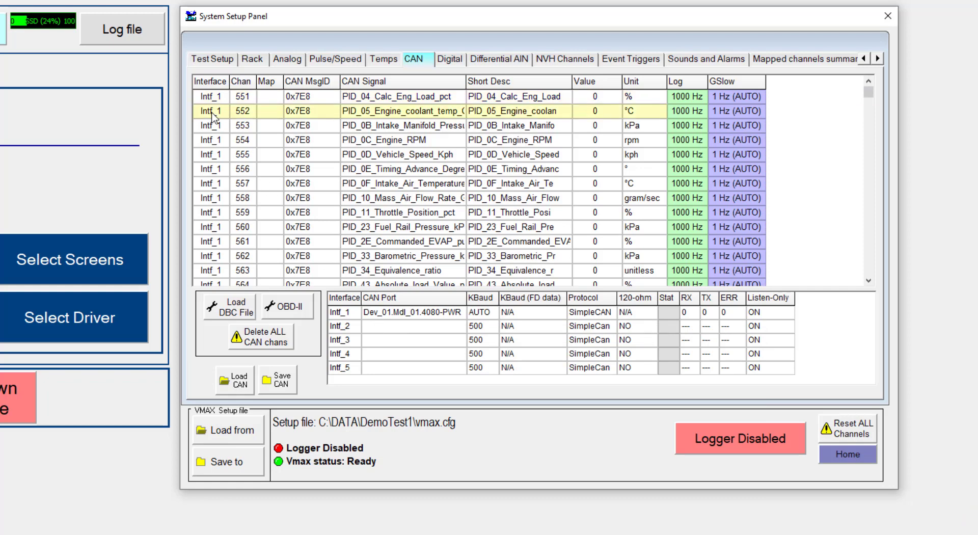
pyautogui.click(212, 114)
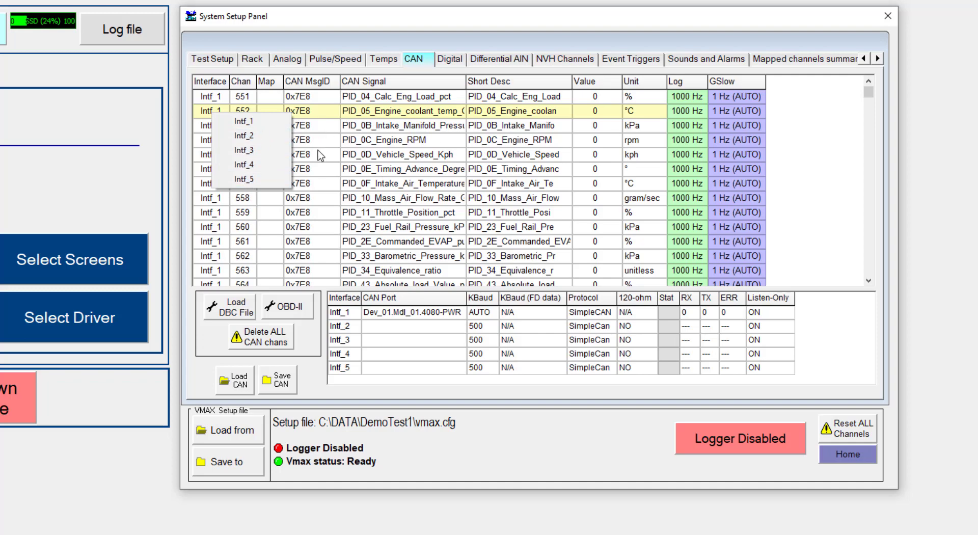
pyautogui.click(367, 122)
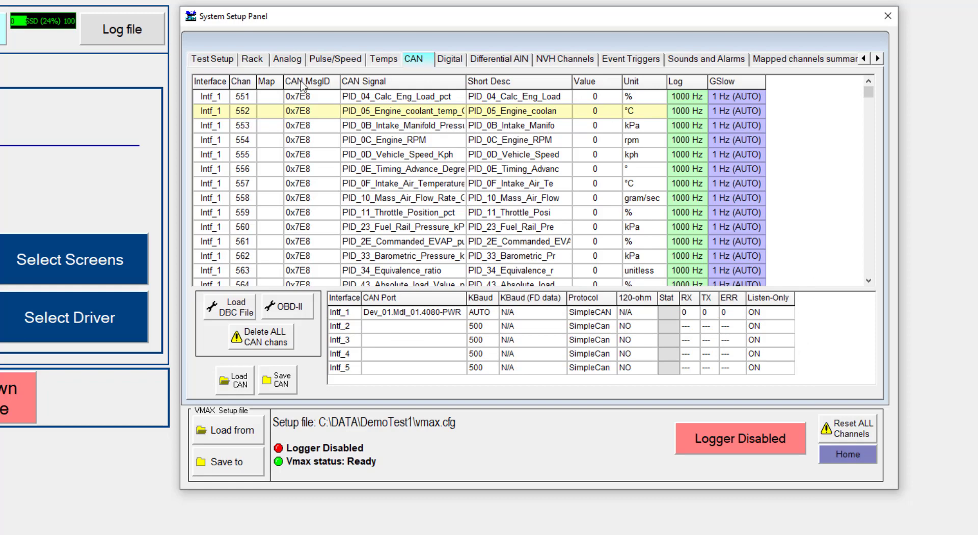
pyautogui.click(396, 155)
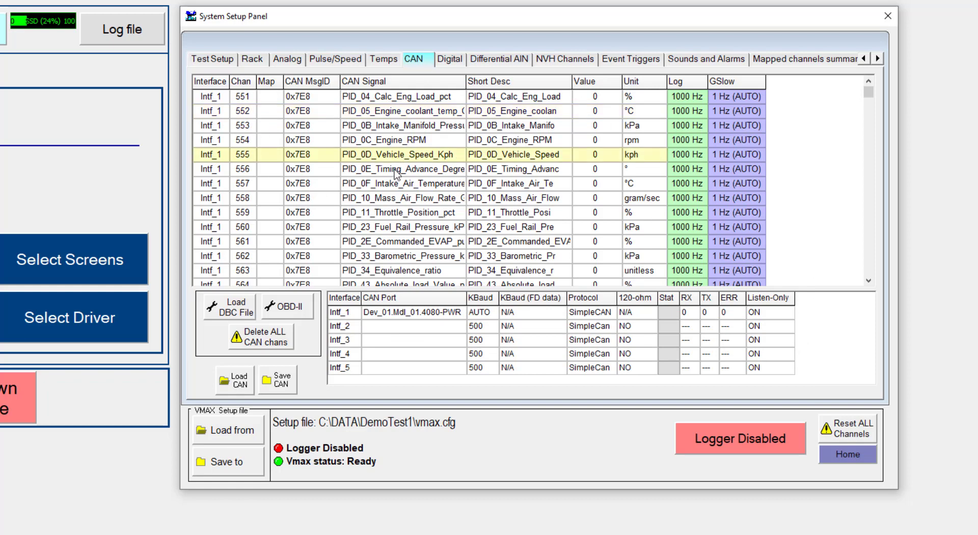
pyautogui.click(386, 218)
pyautogui.scroll(8, 387, 219)
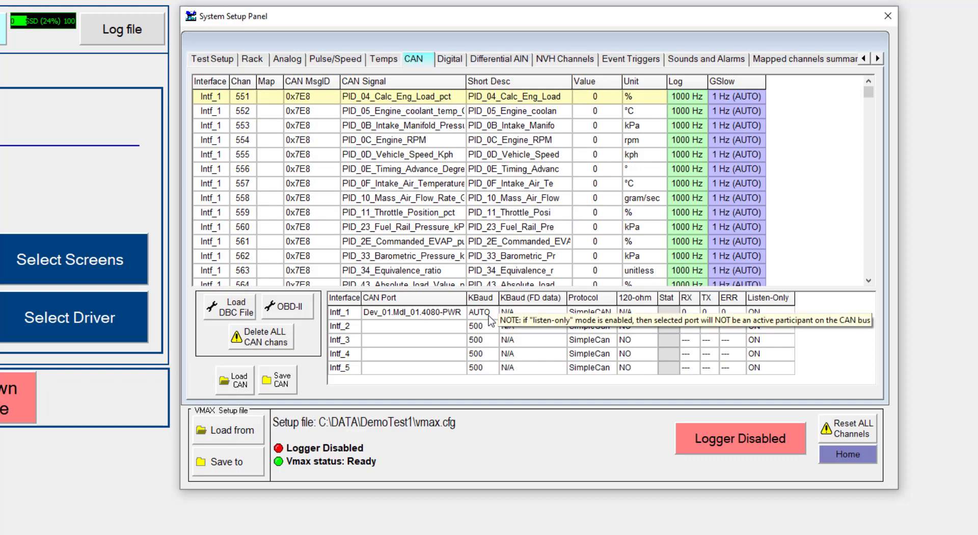
# - Set interface Intf_1 to the OBD2 protocol and switch its Listen-Only mode to OFF
pyautogui.click(597, 314)
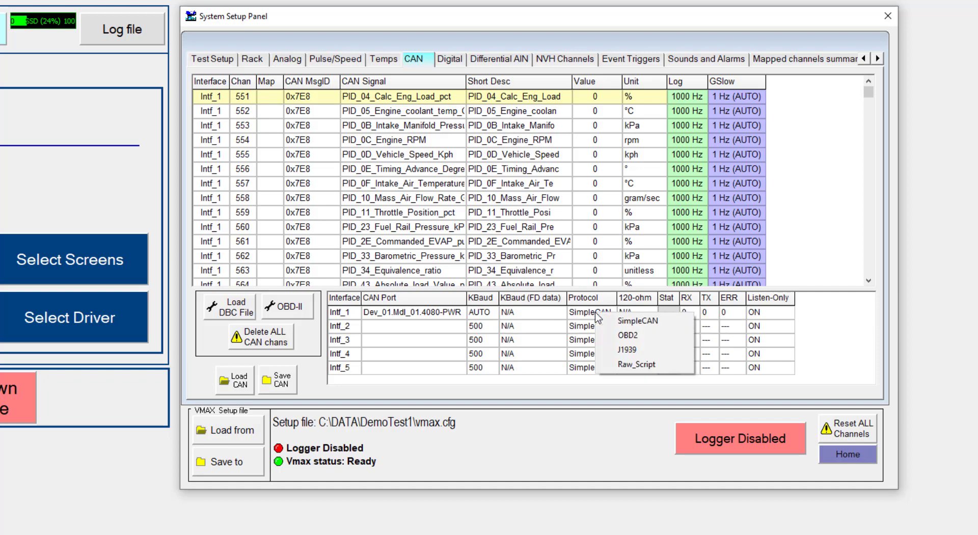
pyautogui.click(630, 336)
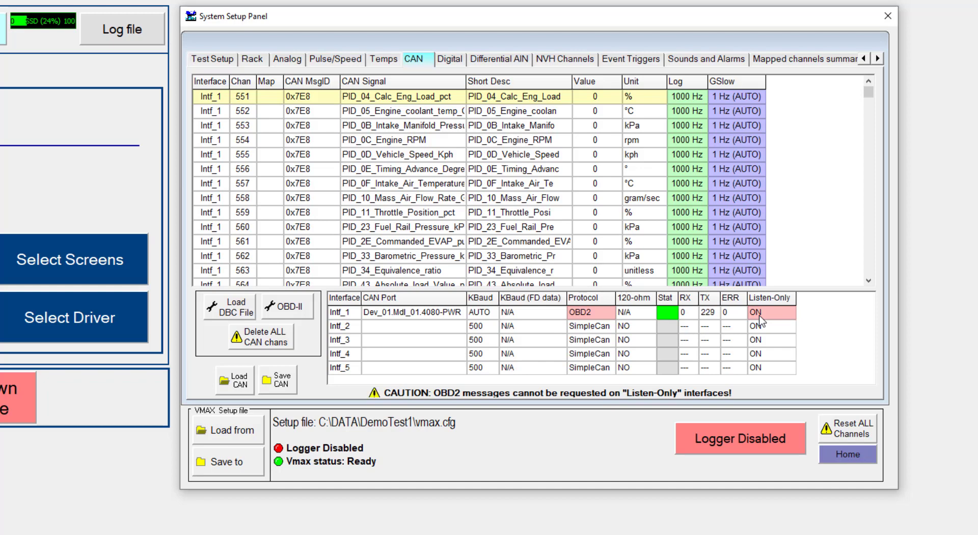
pyautogui.click(761, 320)
pyautogui.click(768, 326)
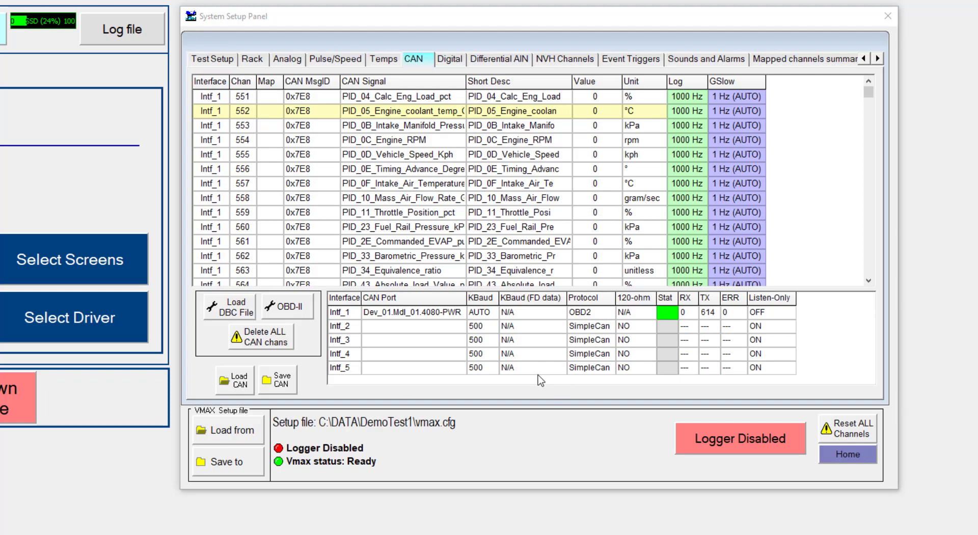
# - Delete all CAN channels from the channel grid and confirm the deletion
pyautogui.click(265, 346)
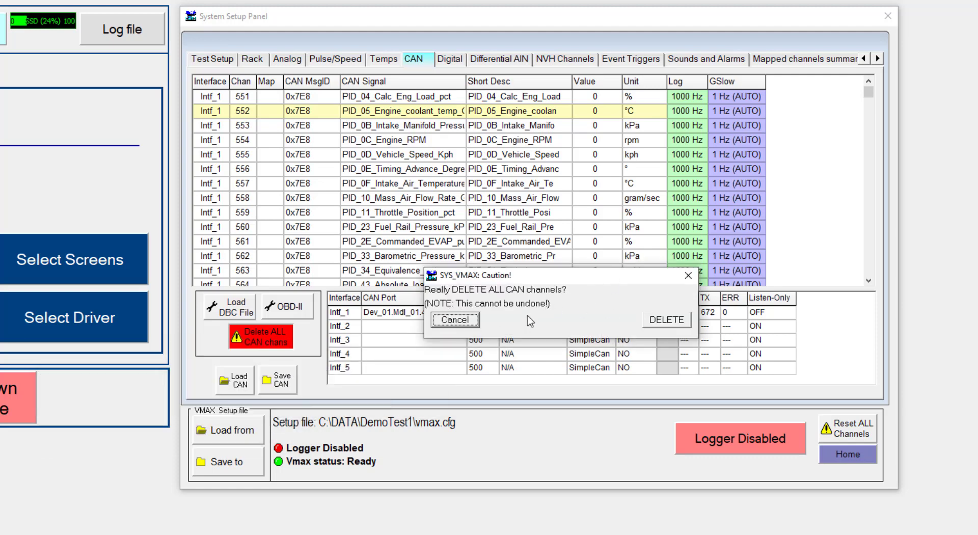
pyautogui.click(656, 322)
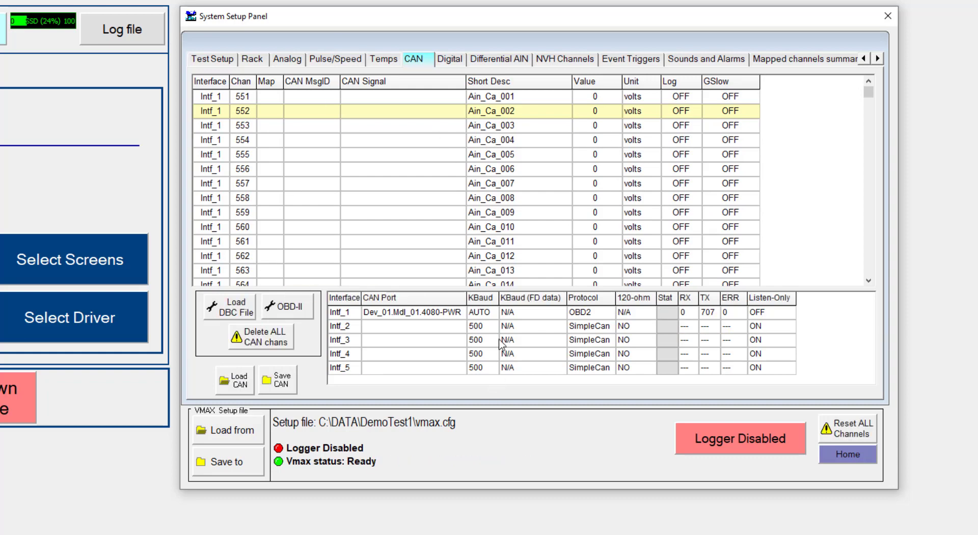
# - Set interface Intf_1 to the SimpleCAN protocol, with Listen-Only mode ON and a rate of 500 KBaud
pyautogui.click(578, 315)
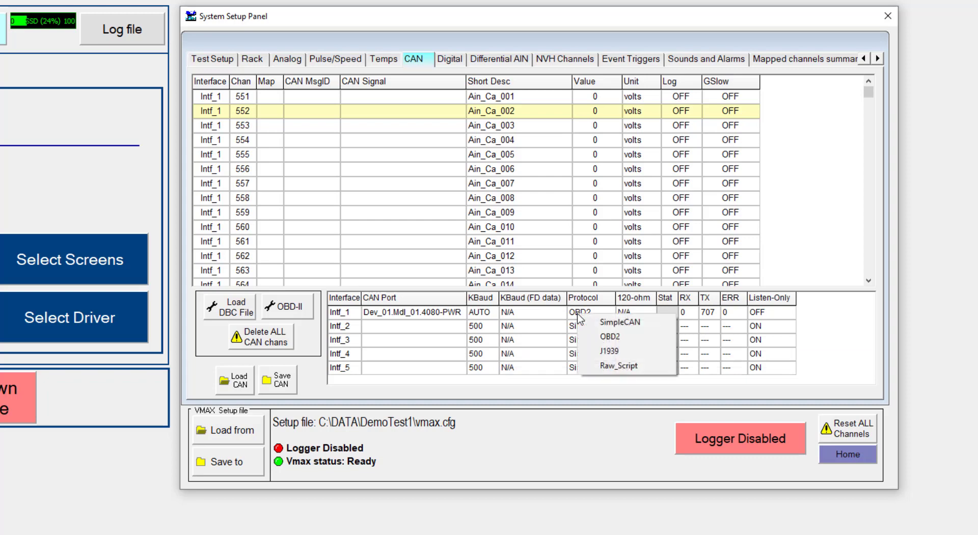
pyautogui.click(614, 322)
pyautogui.click(770, 320)
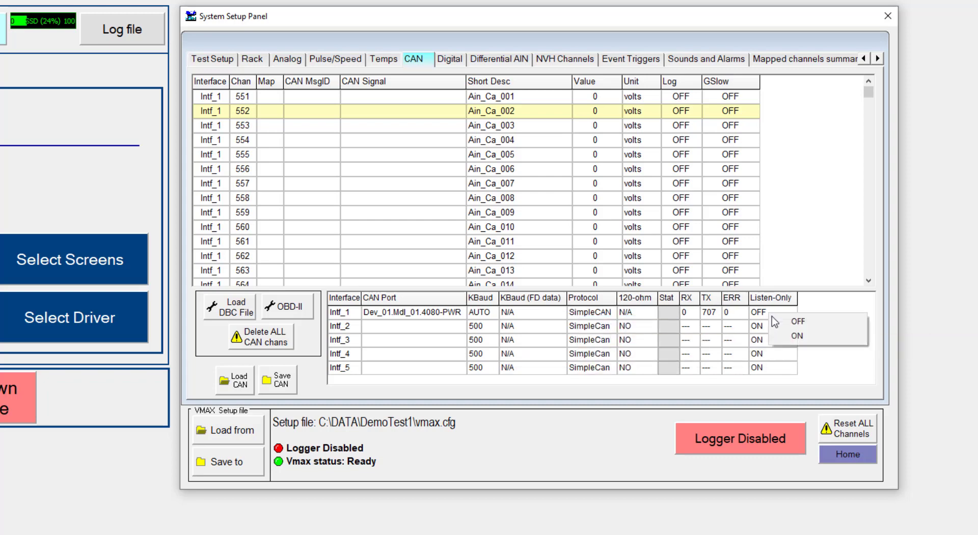
pyautogui.click(779, 337)
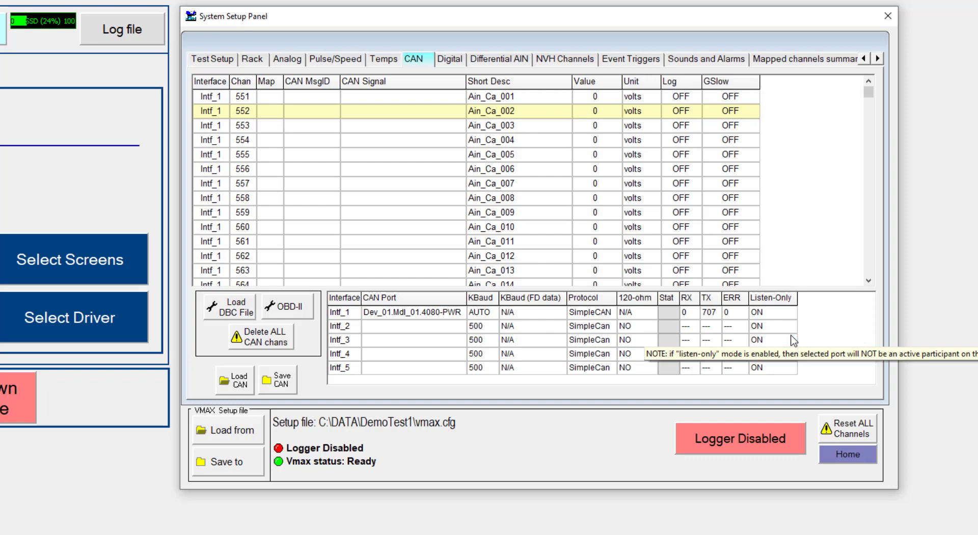
pyautogui.click(485, 311)
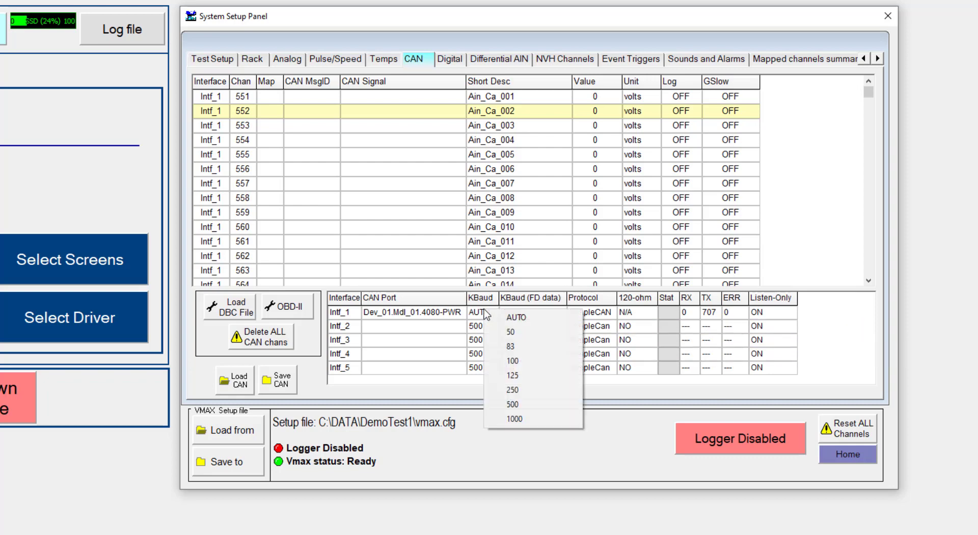
pyautogui.click(512, 404)
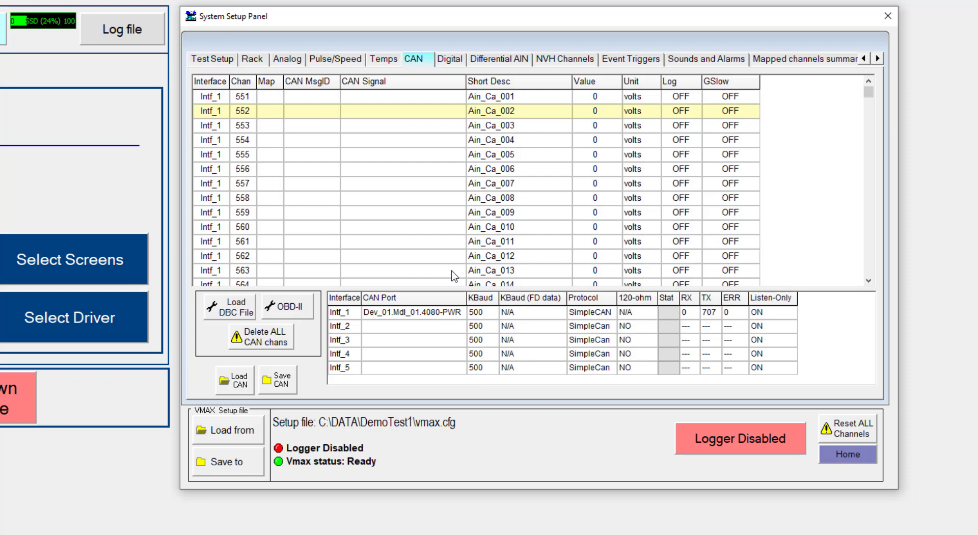
# - Load the speedbox.dbc file from the dbc folder into the CAN bus signal selection tool
pyautogui.click(243, 316)
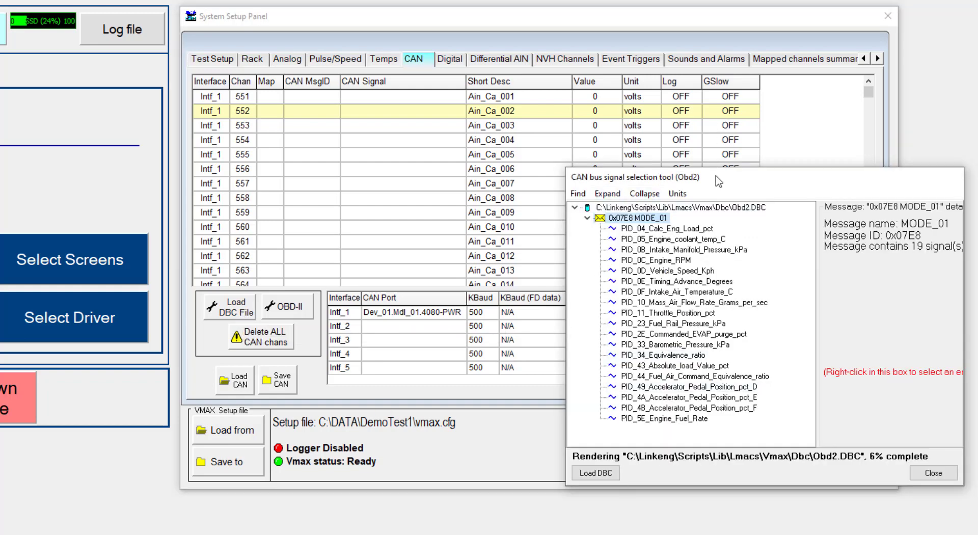
pyautogui.moveTo(718, 180); pyautogui.dragTo(662, 146)
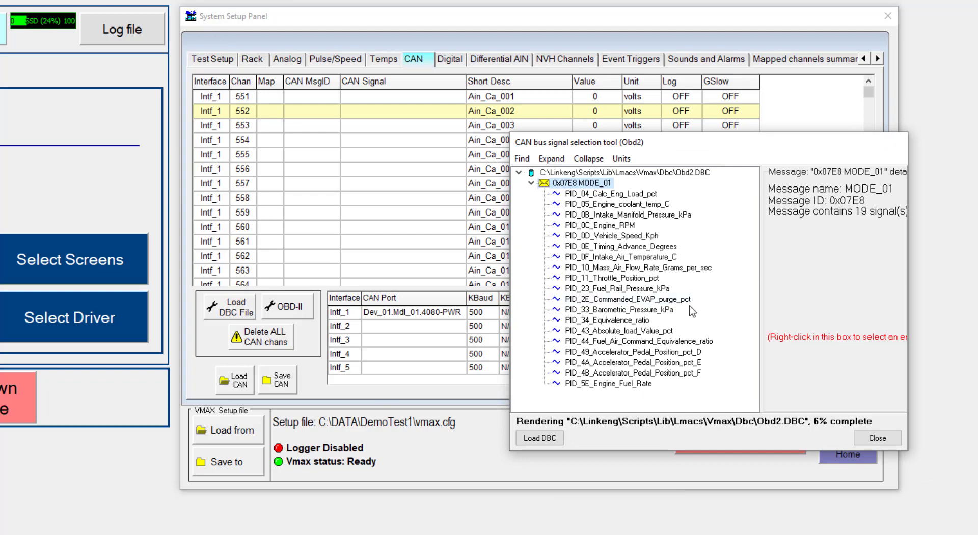
pyautogui.click(539, 443)
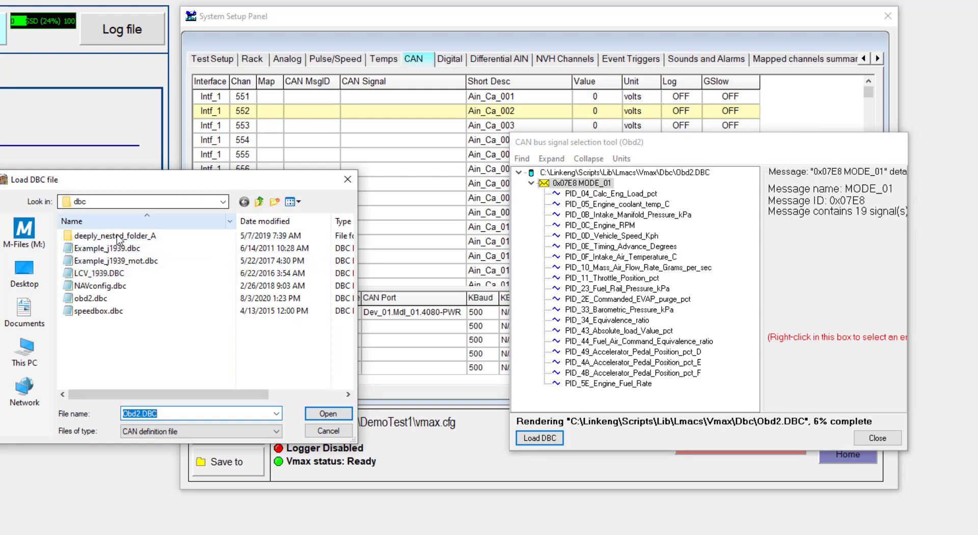
pyautogui.click(100, 337)
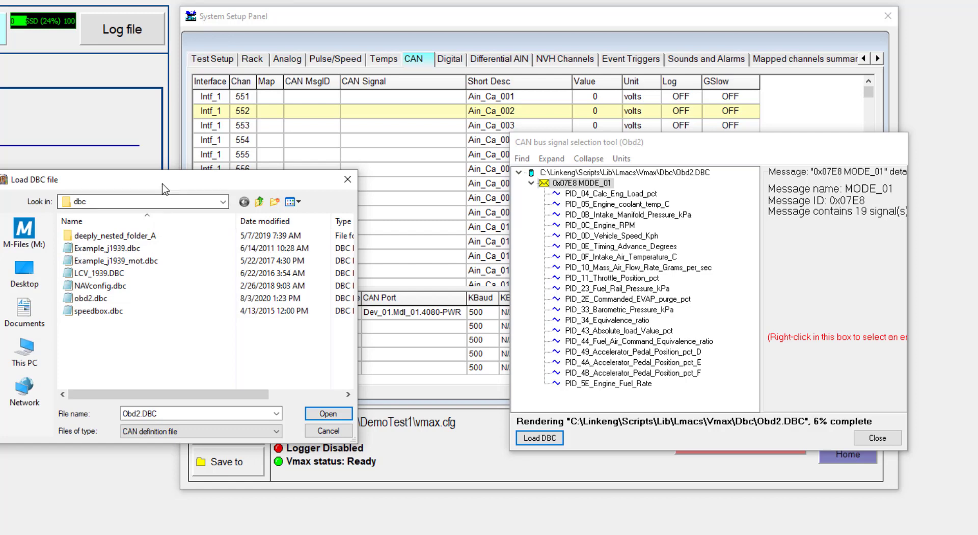
pyautogui.moveTo(168, 186); pyautogui.dragTo(363, 171)
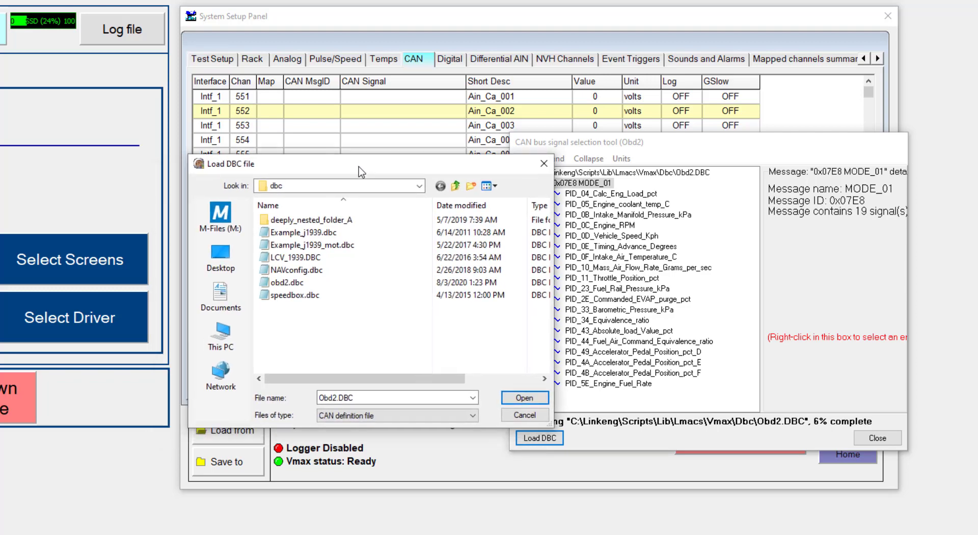
pyautogui.doubleClick(306, 296)
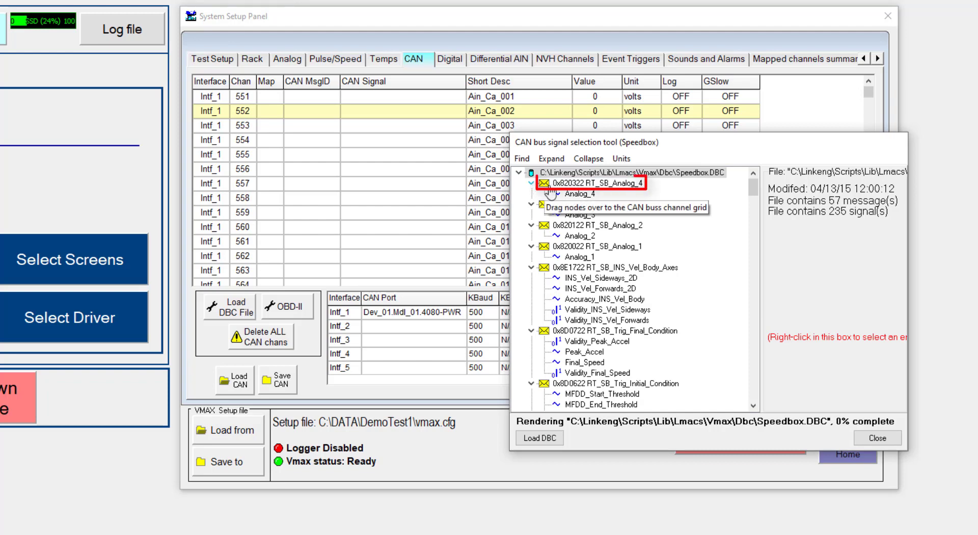
# - View the details of the Analog_4 signal and collapse the RT_SB_Analog_4, RT_SB_Analog_3 and RT_SB_Analog_2 messages
pyautogui.moveTo(586, 195); pyautogui.dragTo(587, 197)
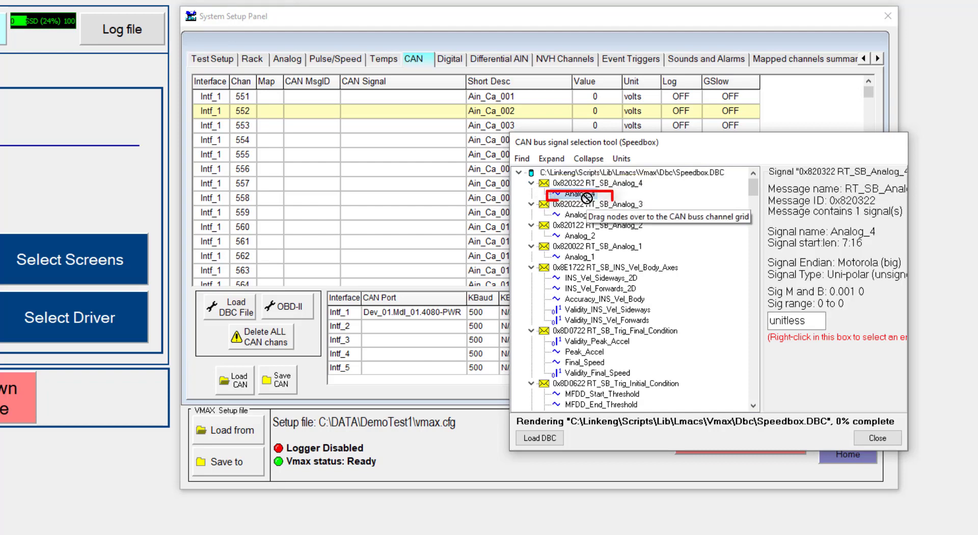
pyautogui.moveTo(586, 197); pyautogui.dragTo(588, 205)
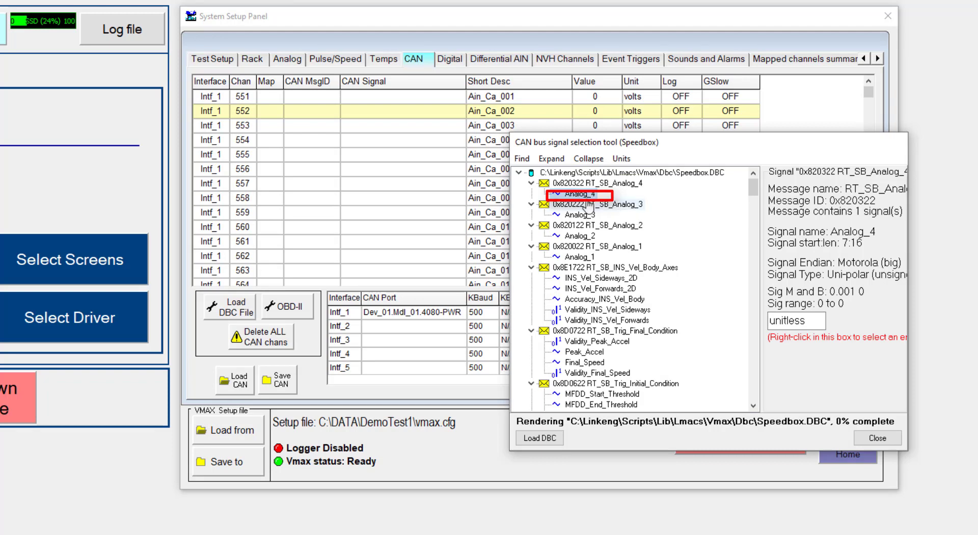
pyautogui.click(531, 183)
pyautogui.click(531, 193)
pyautogui.click(531, 204)
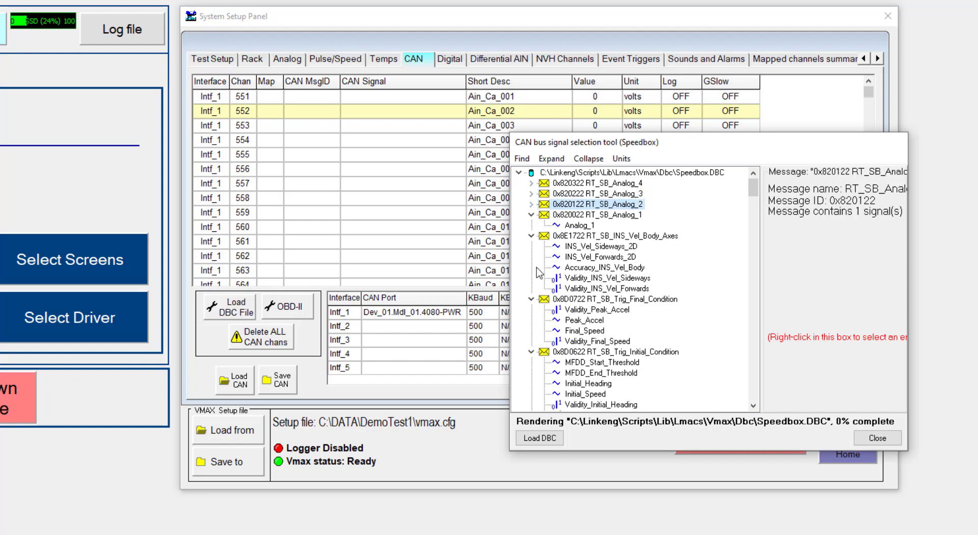
# - Look through the Speedbox messages and signals down to RT_SB_Gyro_Rates, checking for entries flagged in red
pyautogui.scroll(-20, 545, 303)
pyautogui.scroll(-20, 546, 307)
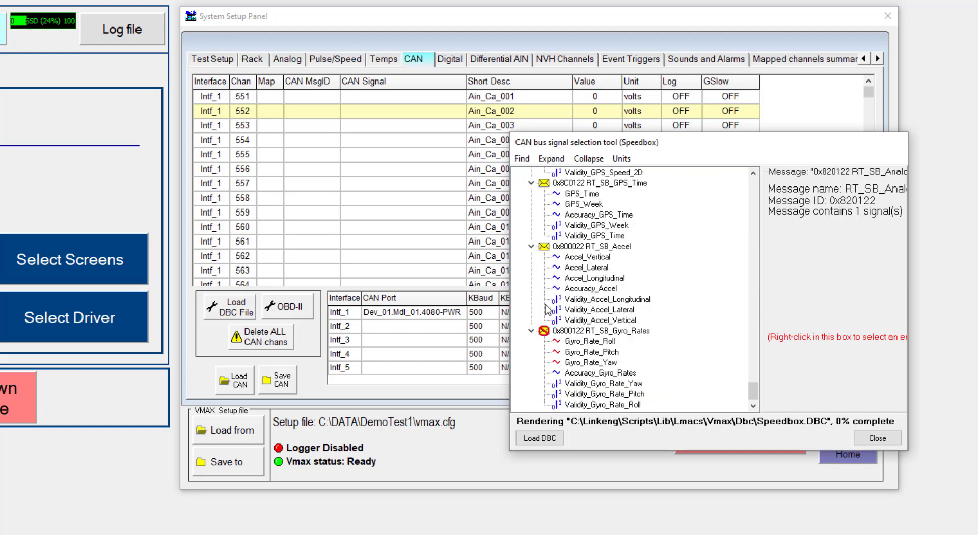
pyautogui.scroll(20, 549, 309)
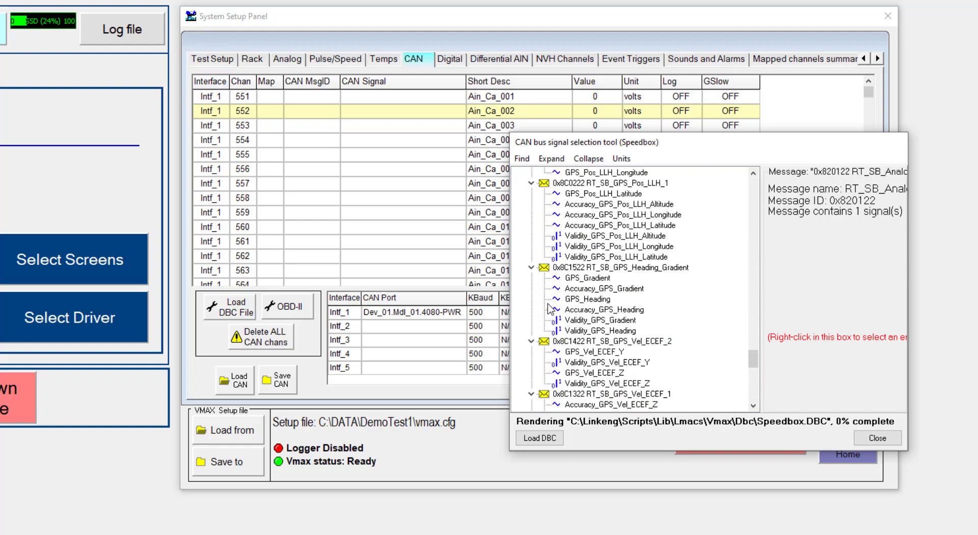
pyautogui.scroll(20, 551, 311)
pyautogui.scroll(-5, 551, 311)
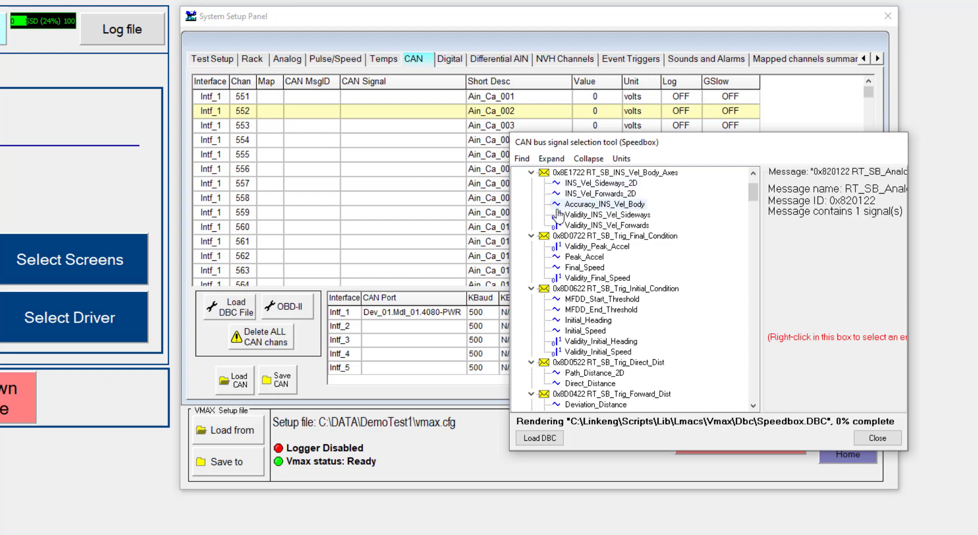
pyautogui.scroll(-4, 563, 235)
pyautogui.scroll(-18, 562, 234)
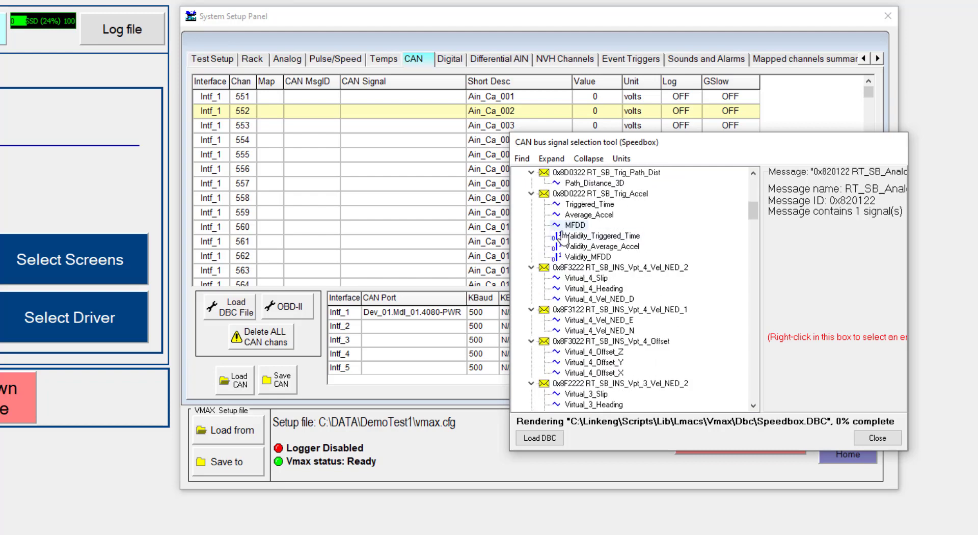
pyautogui.scroll(-20, 549, 286)
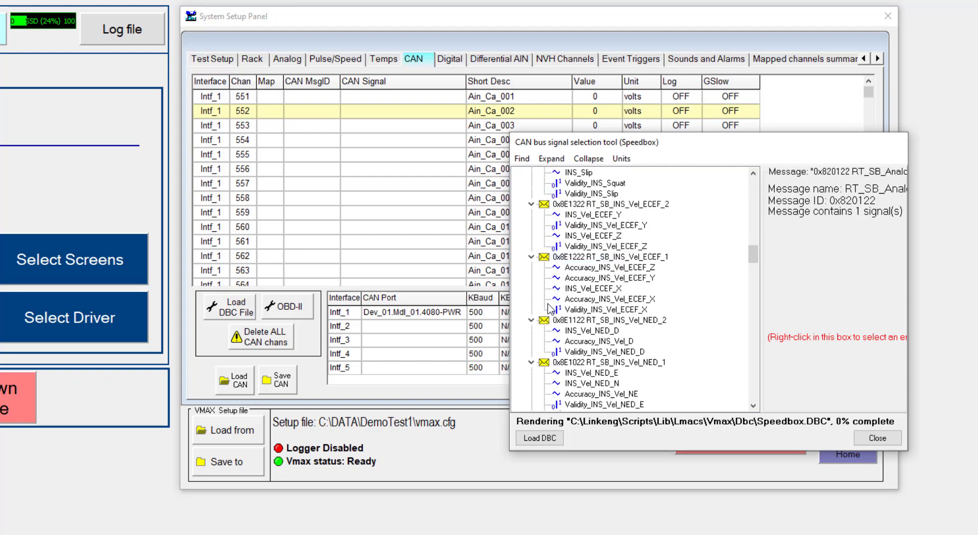
pyautogui.scroll(-20, 549, 309)
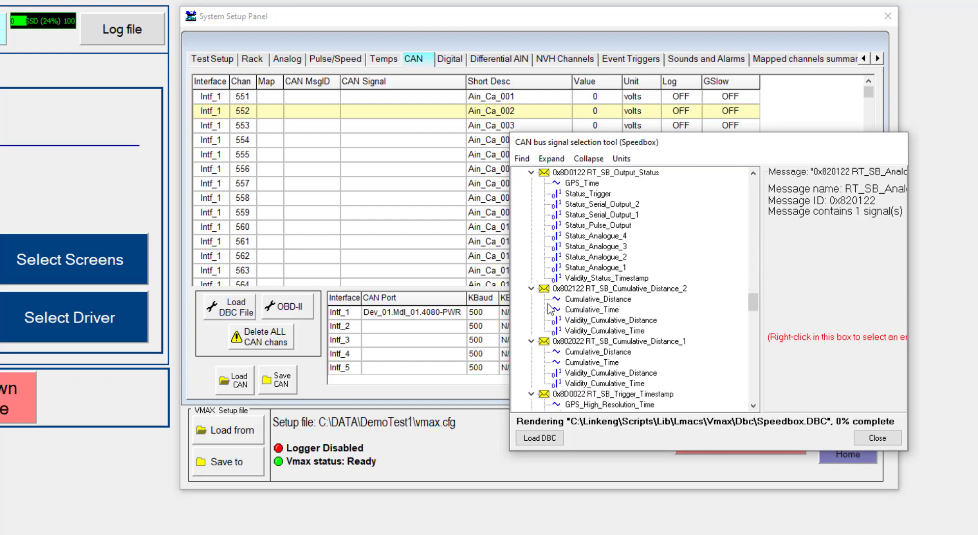
pyautogui.scroll(-20, 550, 309)
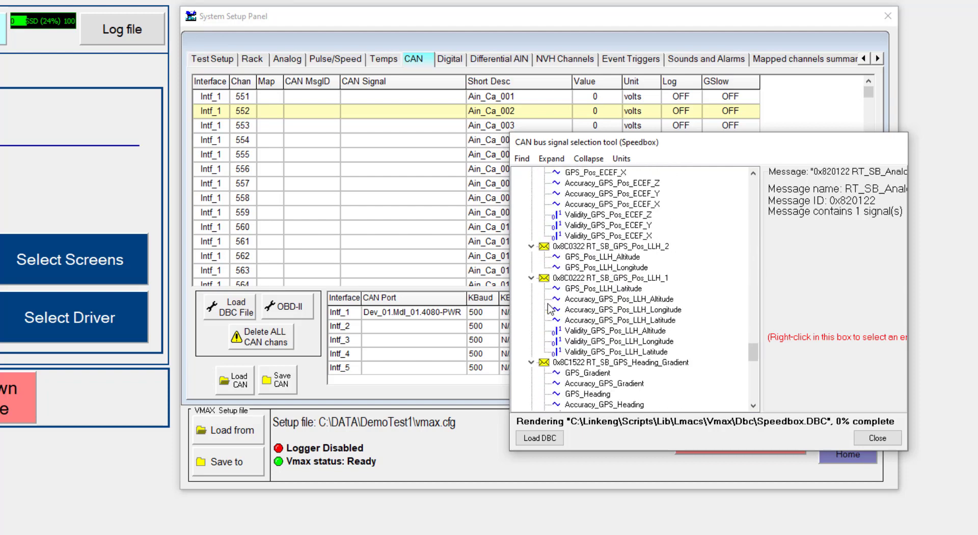
pyautogui.scroll(-5, 549, 309)
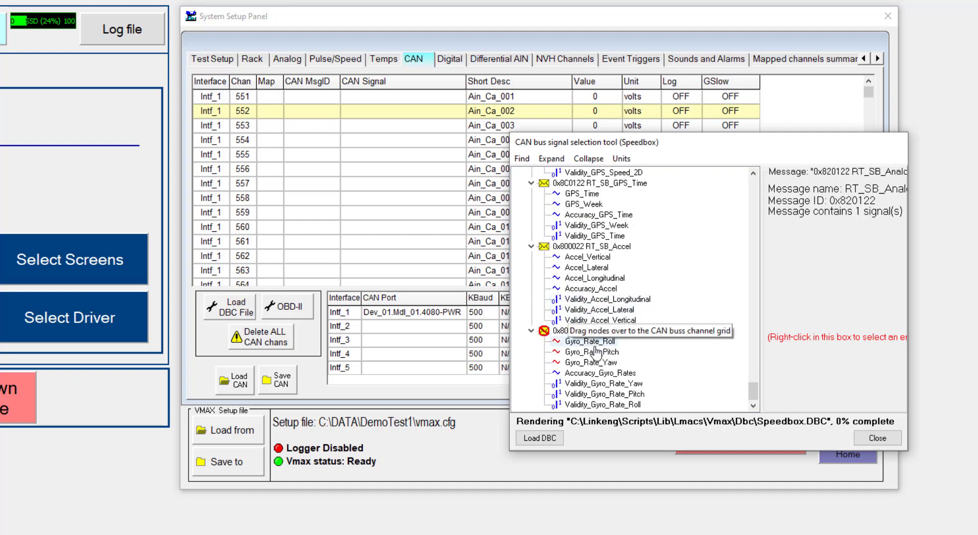
# - Widen the signal selection tool to show the full signal details and select Gyro_Rate_Roll under RT_SB_Gyro_Rates
pyautogui.moveTo(686, 144); pyautogui.dragTo(422, 134)
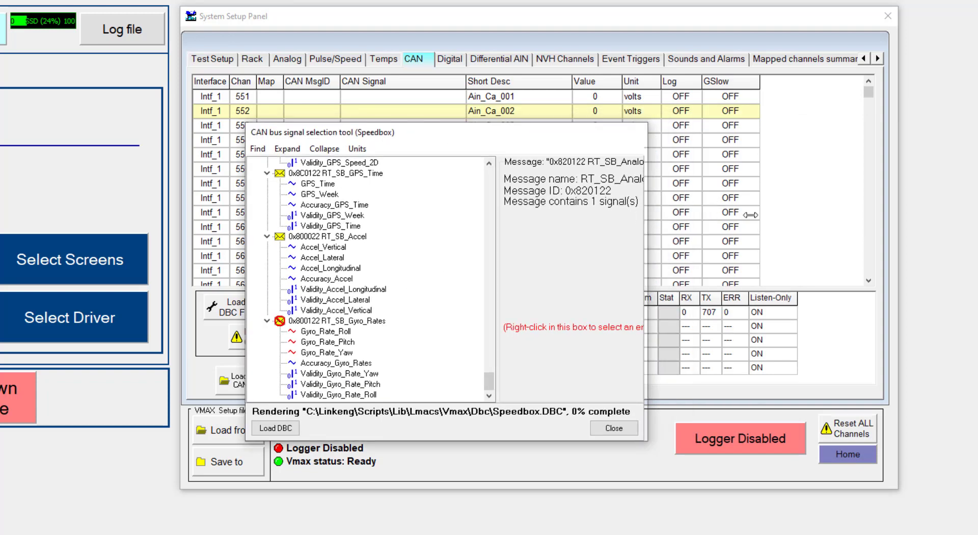
pyautogui.moveTo(645, 222); pyautogui.dragTo(867, 224)
pyautogui.click(321, 331)
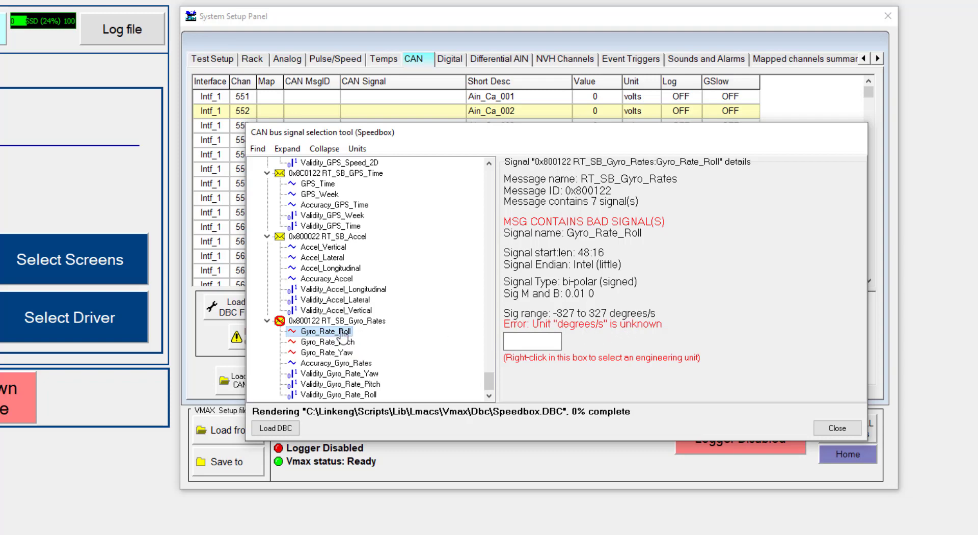
# - Assign the Angular Velocity unit d/s to the Gyro_Rate_Roll signal
pyautogui.rightClick(528, 342)
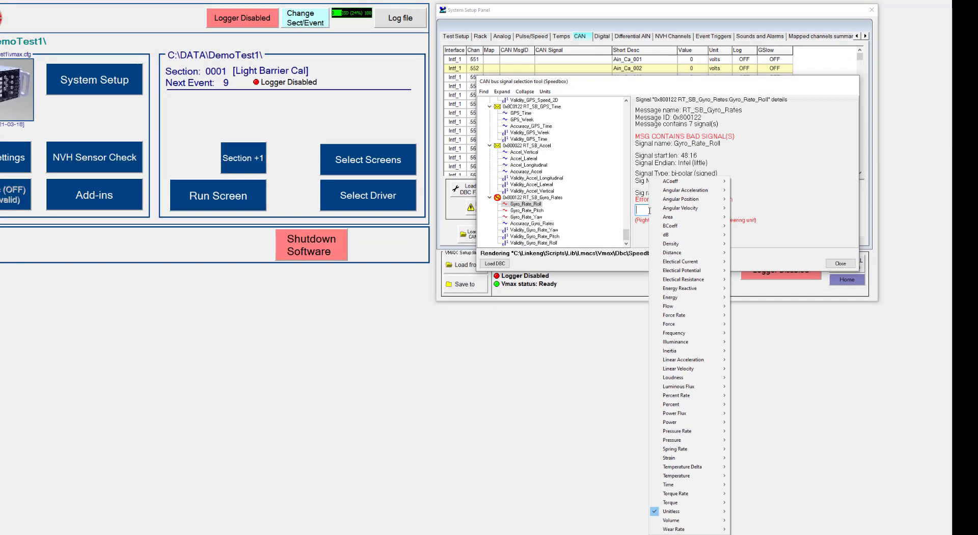
pyautogui.click(773, 178)
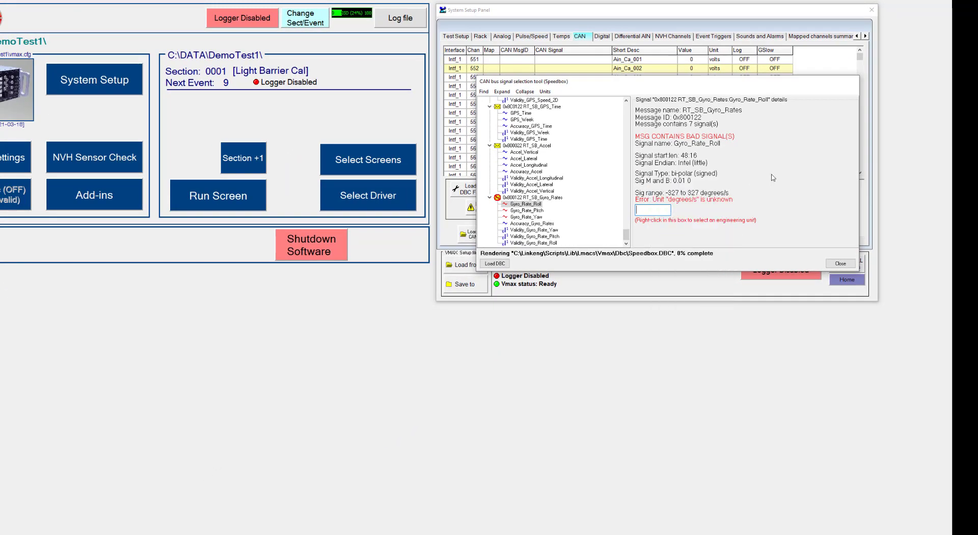
pyautogui.rightClick(653, 212)
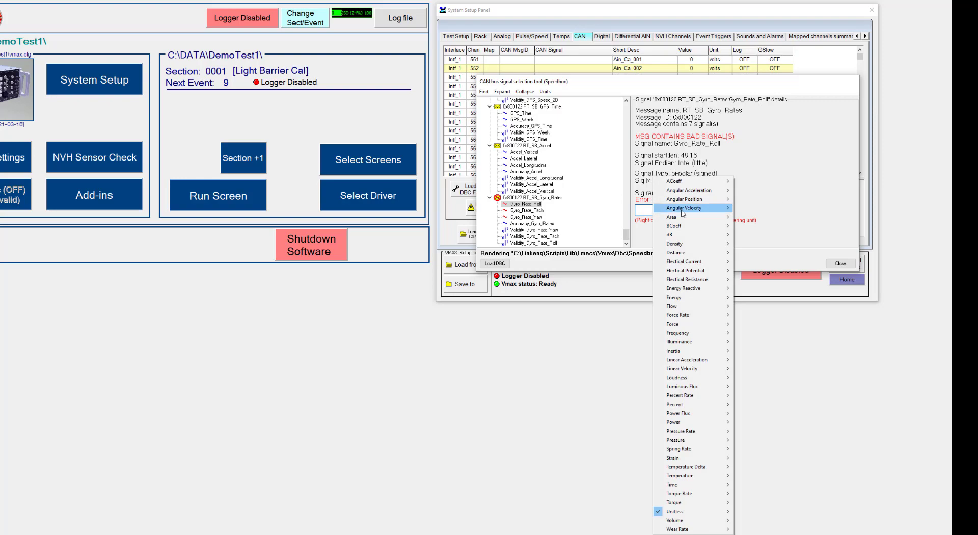
pyautogui.moveTo(683, 213)
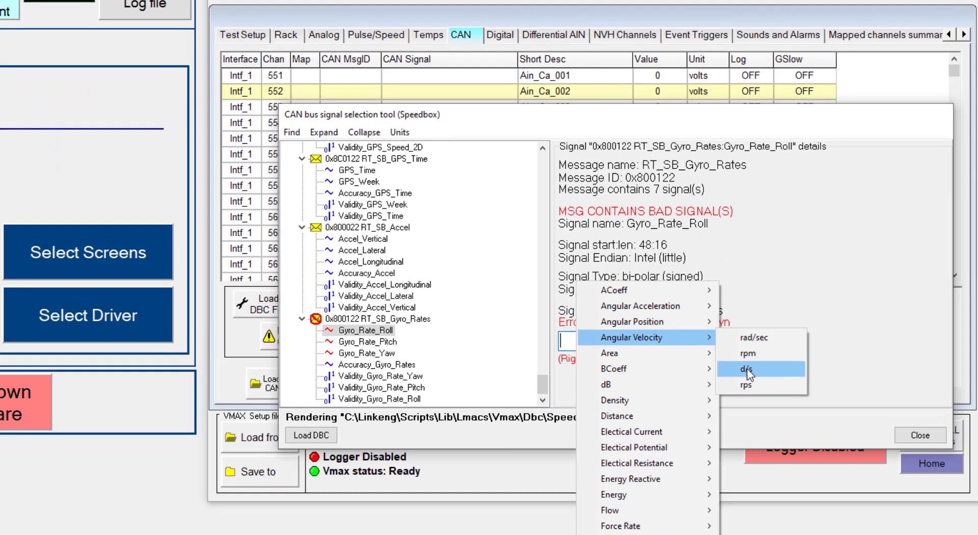
pyautogui.click(747, 369)
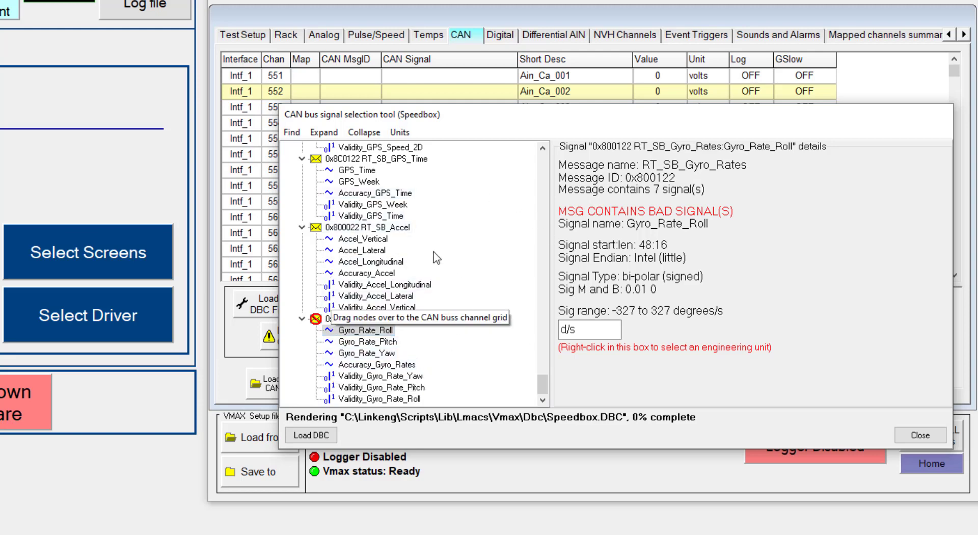
# - Assign the whole 0x8E1722 RT_SB_INS_Vel_Body_Axes message to the channel grid starting at channel 551, and the Validity_Peak_Accel signal to channel 556
pyautogui.scroll(12, 423, 268)
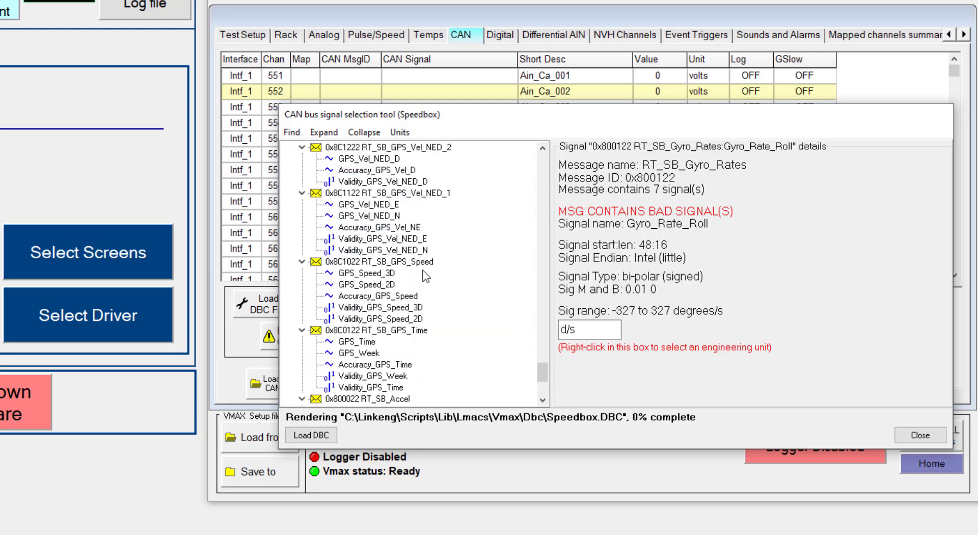
pyautogui.scroll(12, 423, 276)
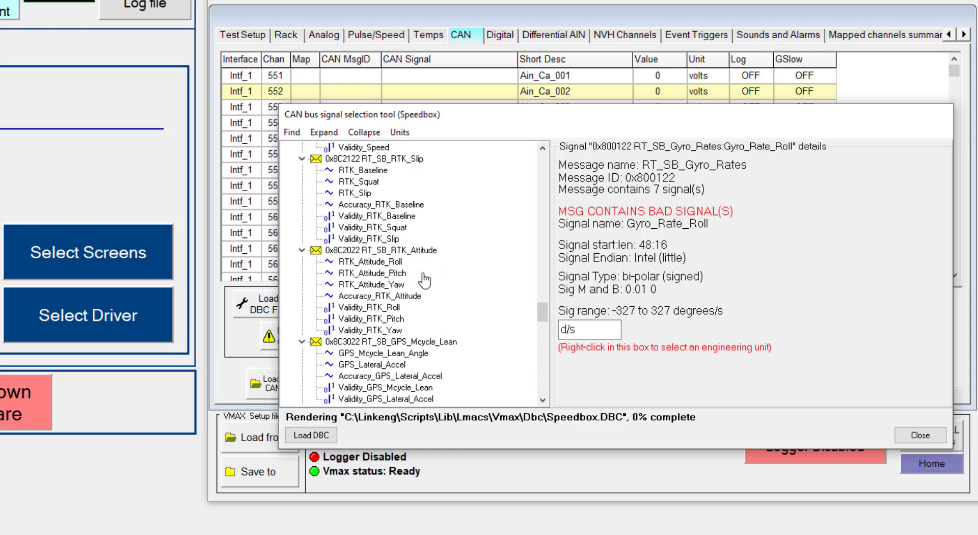
pyautogui.scroll(4, 423, 278)
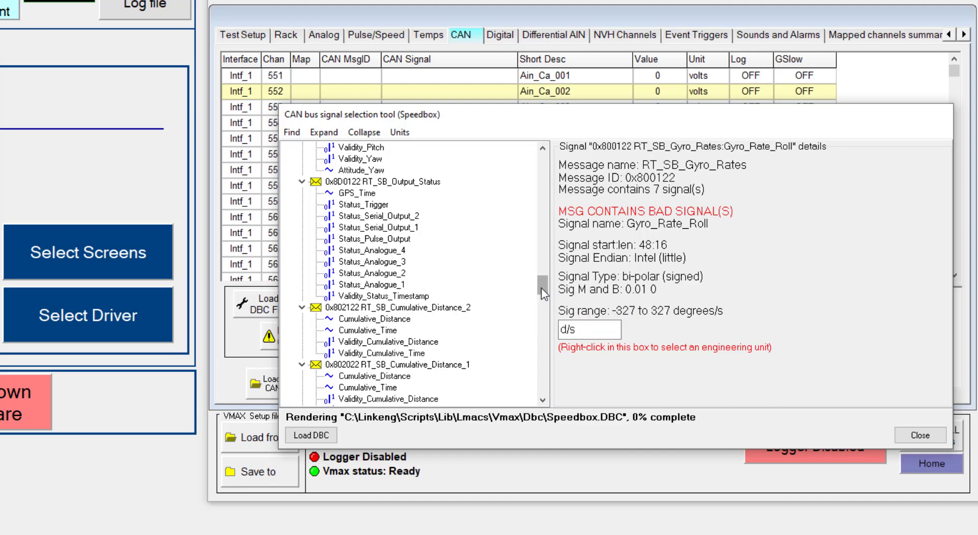
pyautogui.moveTo(542, 289); pyautogui.dragTo(545, 156)
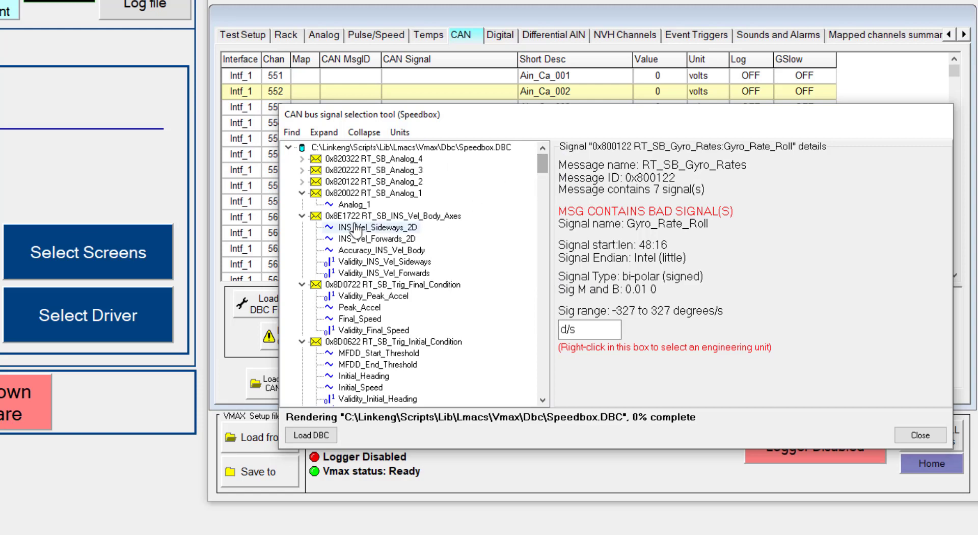
pyautogui.moveTo(396, 114); pyautogui.dragTo(443, 251)
pyautogui.moveTo(415, 356); pyautogui.dragTo(349, 77)
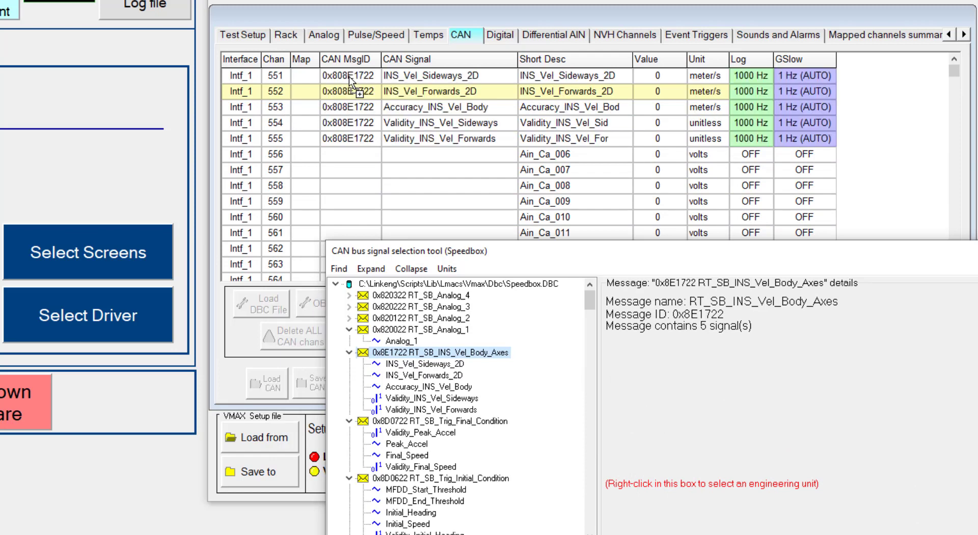
pyautogui.moveTo(408, 432); pyautogui.dragTo(353, 151)
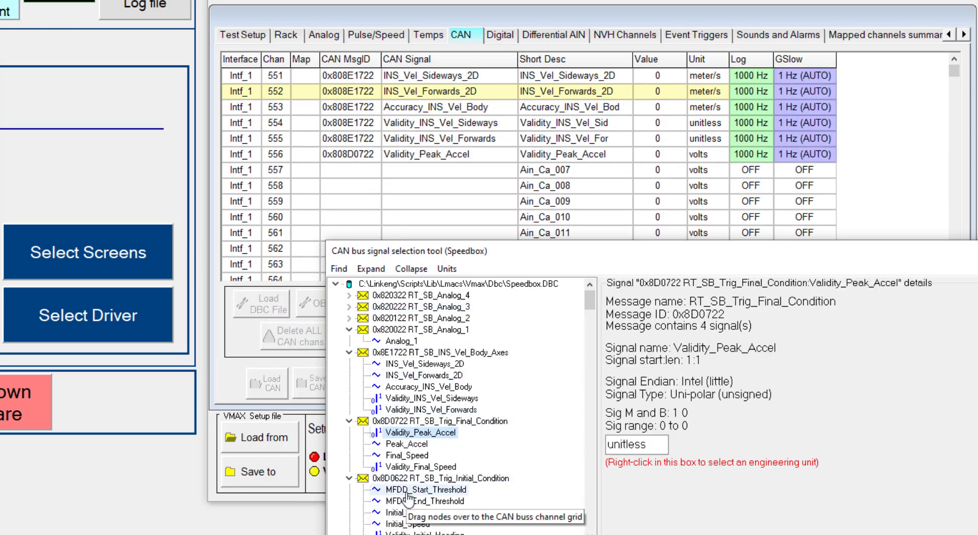
# - Assign the MFDD_Start_Threshold signal from RT_SB_Trig_Initial_Condition to channel 557 in the CAN channel grid
pyautogui.moveTo(408, 489); pyautogui.dragTo(354, 174)
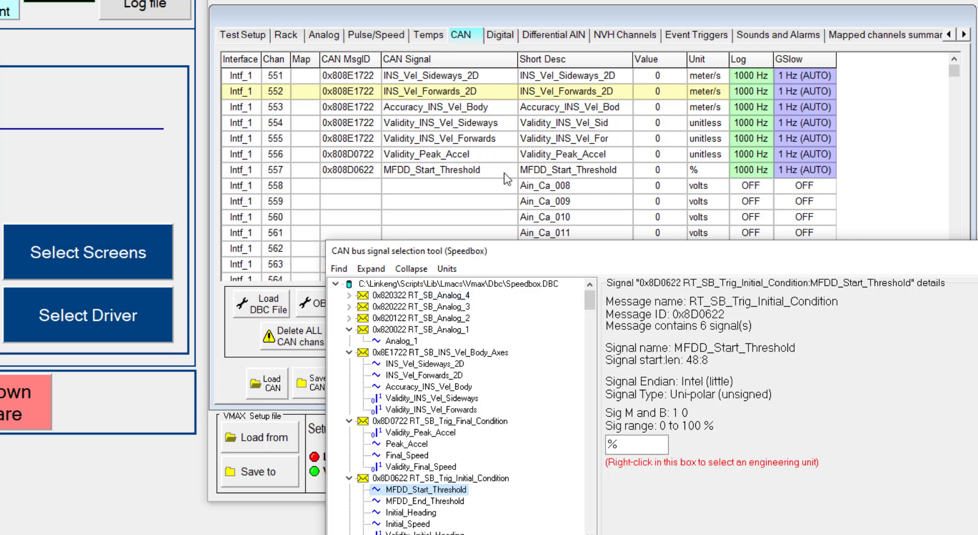
pyautogui.click(449, 177)
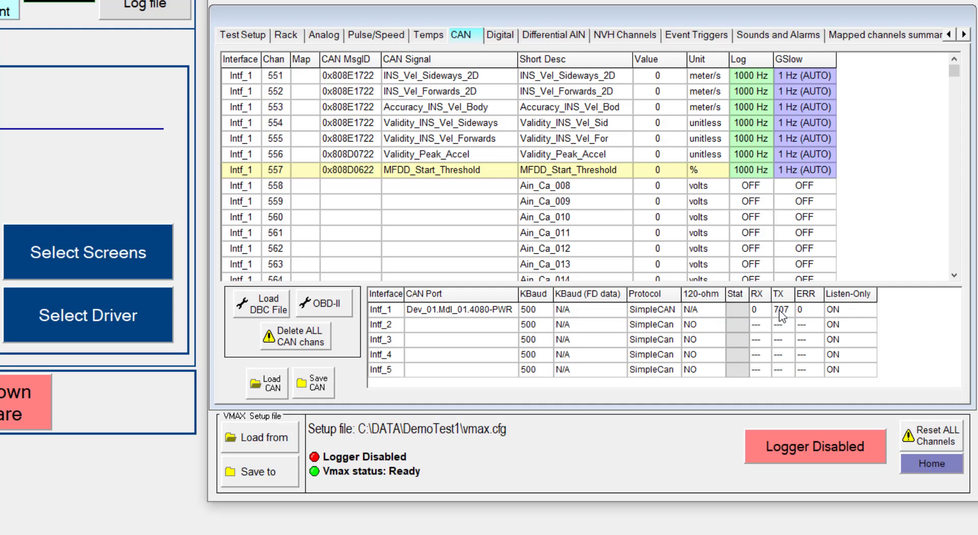
# - Turn Listen-Only mode OFF for Intf_1 and restore it to ON
pyautogui.click(849, 310)
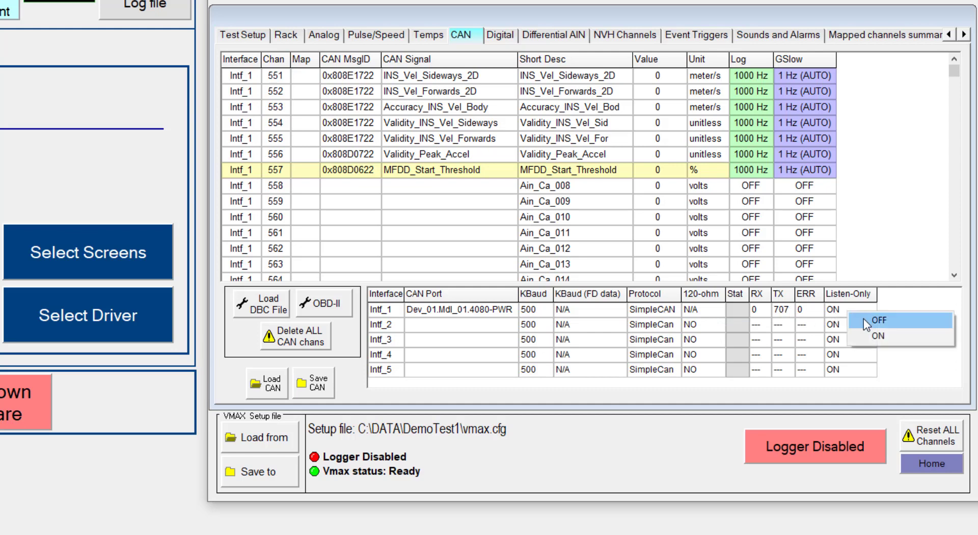
pyautogui.click(864, 319)
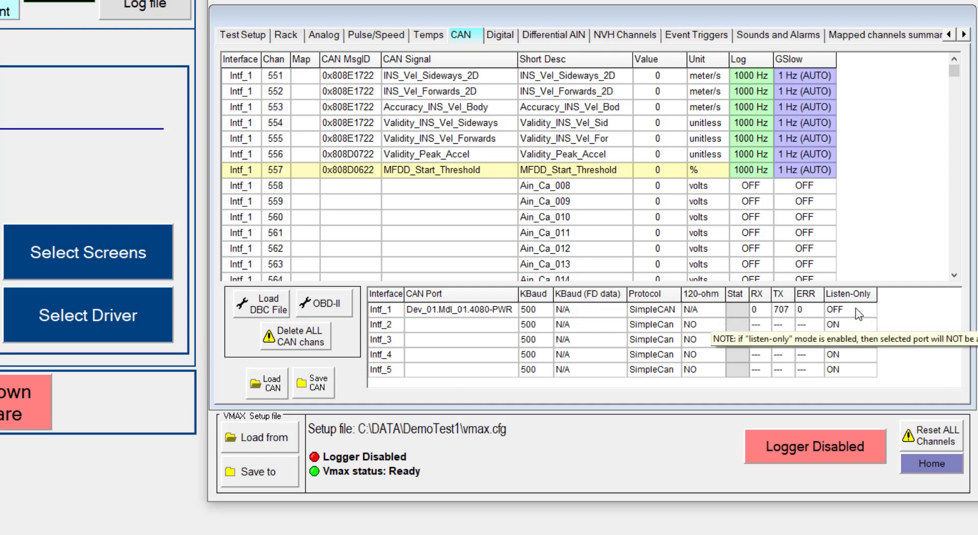
pyautogui.click(858, 312)
pyautogui.click(885, 338)
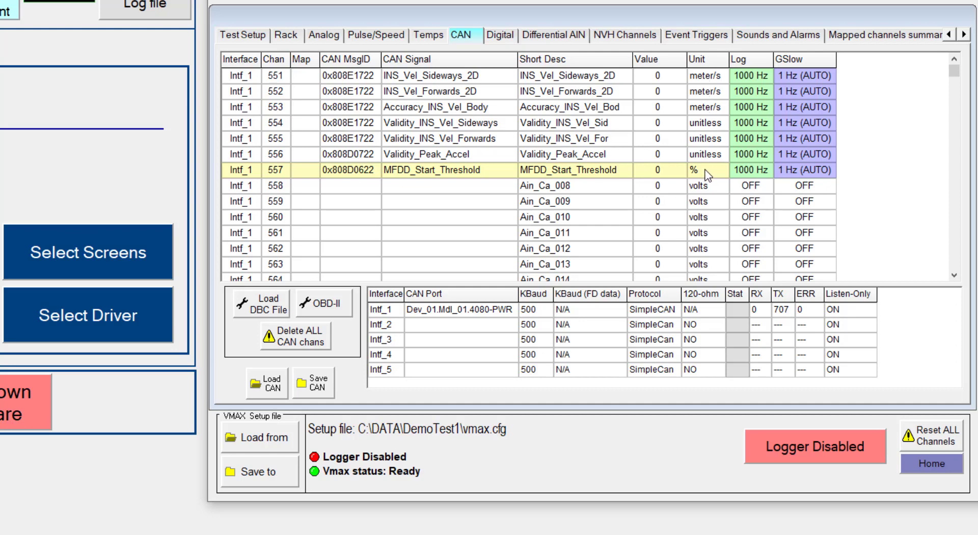
# - Examine the units of channels 551 to 557 and the mapping options offered for channels 551 and 557
pyautogui.click(707, 77)
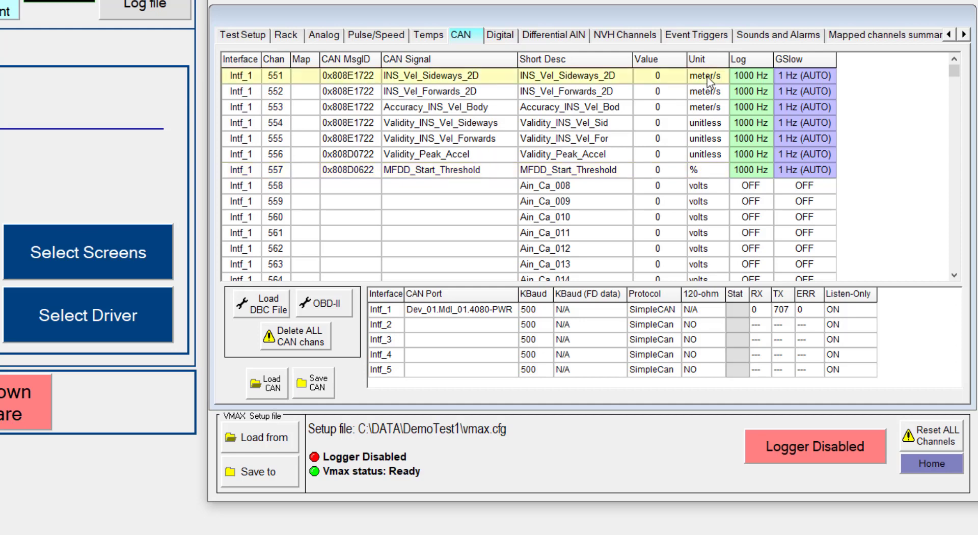
pyautogui.click(708, 106)
pyautogui.click(709, 137)
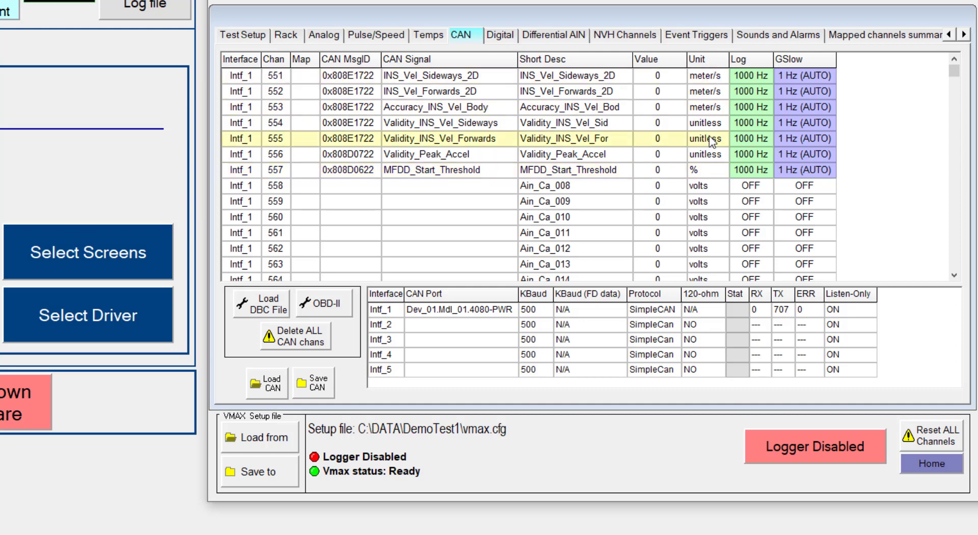
pyautogui.click(704, 166)
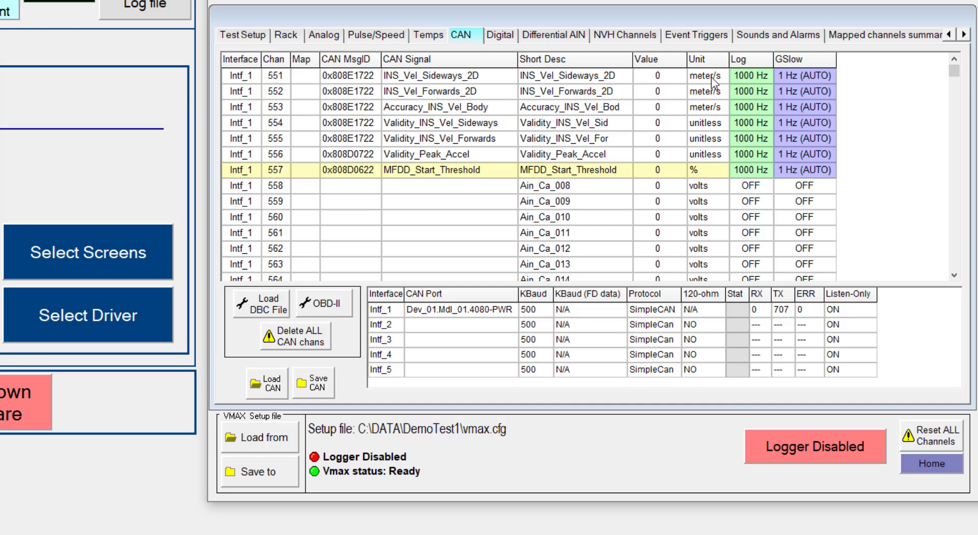
pyautogui.click(308, 78)
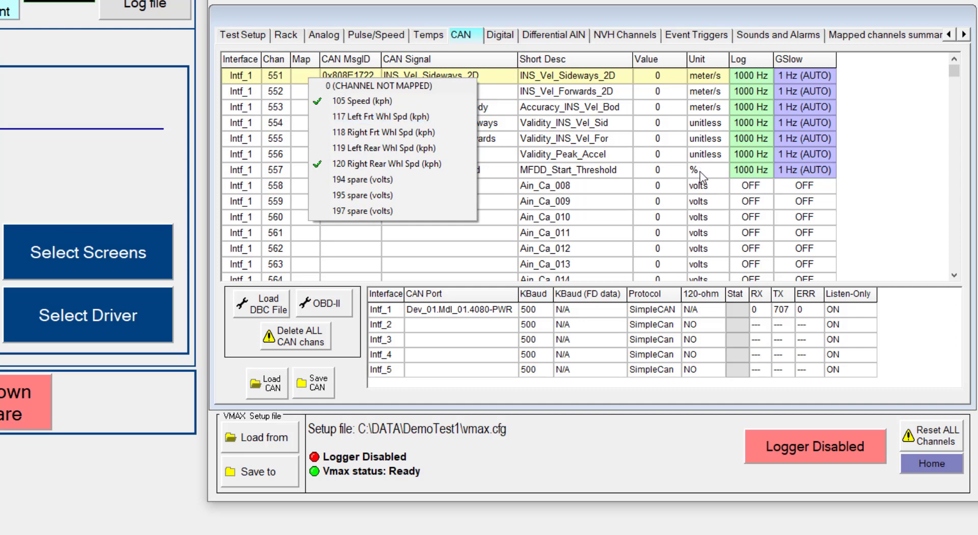
pyautogui.click(646, 173)
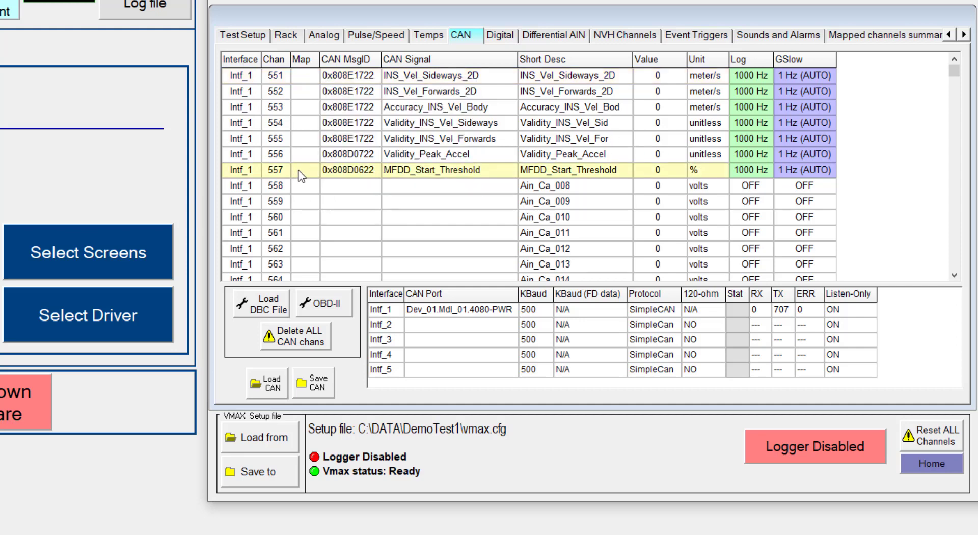
pyautogui.click(302, 176)
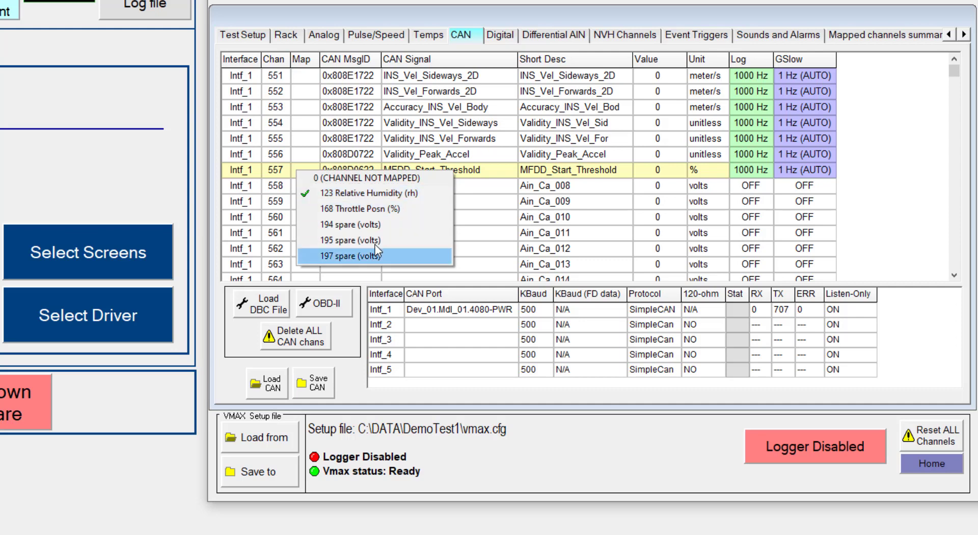
pyautogui.click(311, 123)
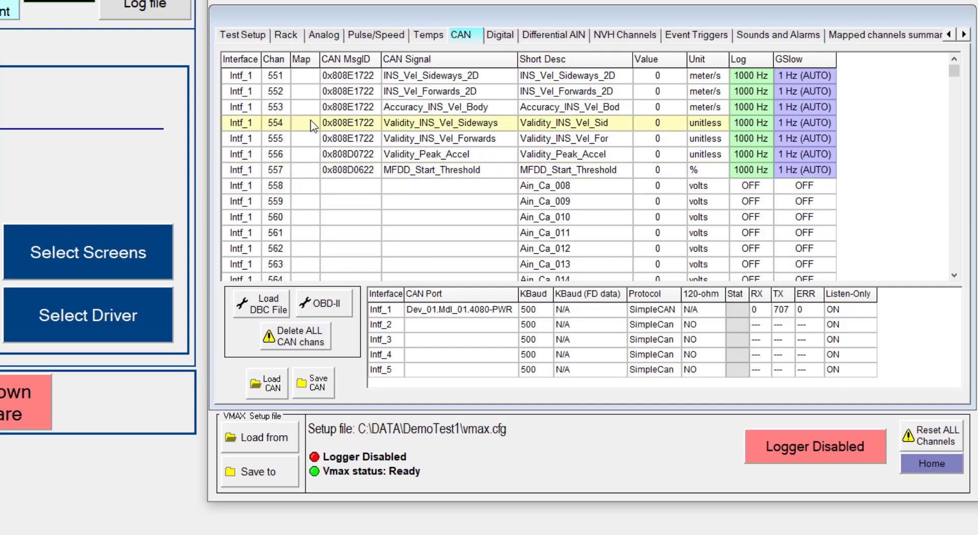
pyautogui.click(278, 76)
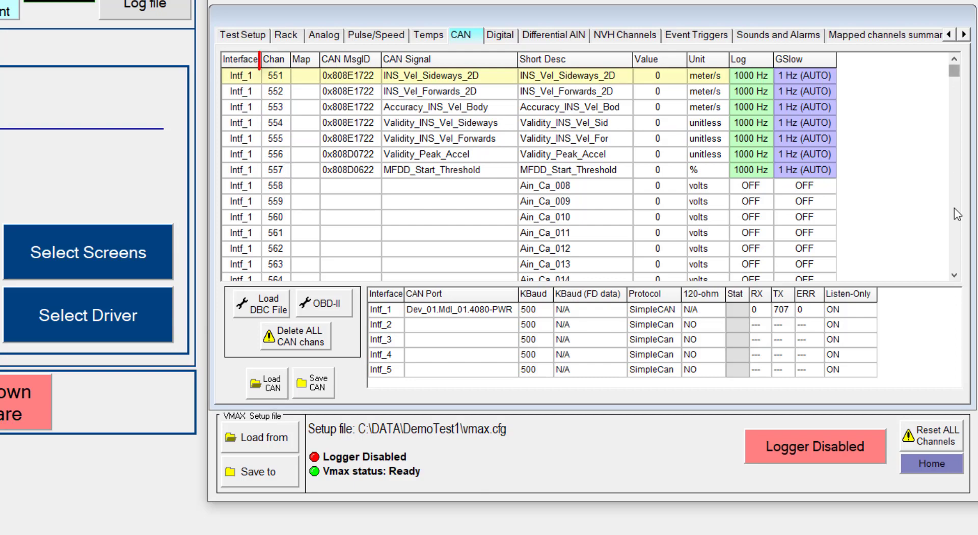
# - Save the CAN channel configuration as vmax.can in the DemoTest1 folder
pyautogui.moveTo(954, 70)
pyautogui.mouseDown()
pyautogui.moveTo(954, 264)
pyautogui.moveTo(954, 70)
pyautogui.mouseUp()
pyautogui.click(310, 384)
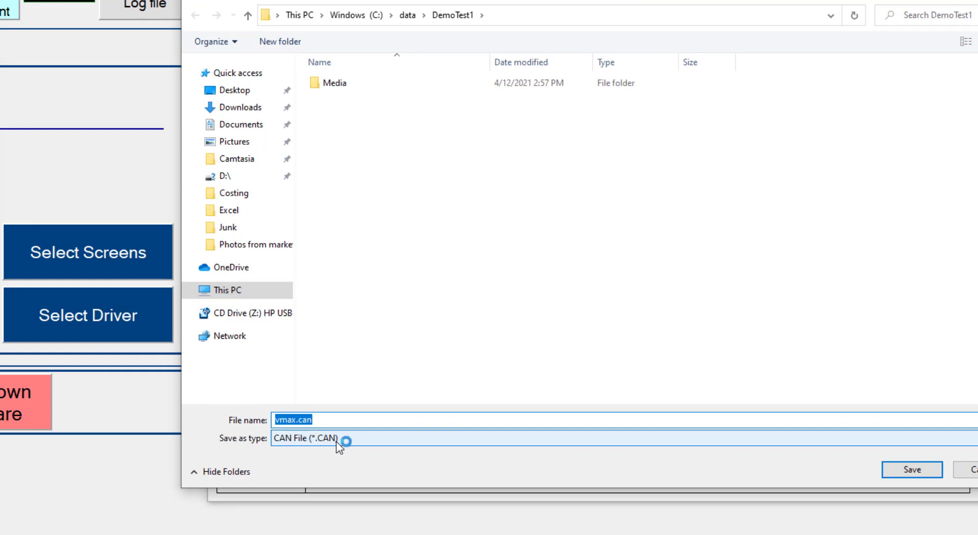
pyautogui.press('Return')
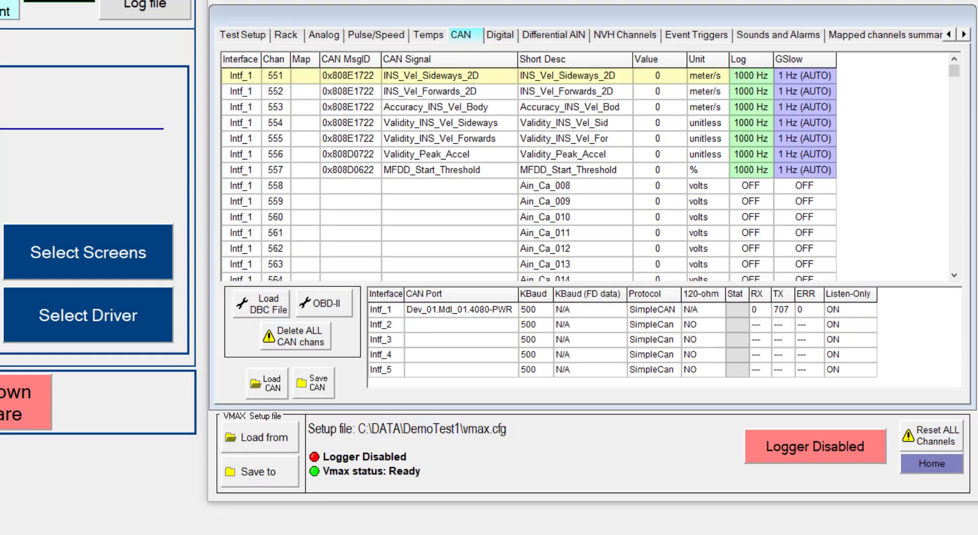